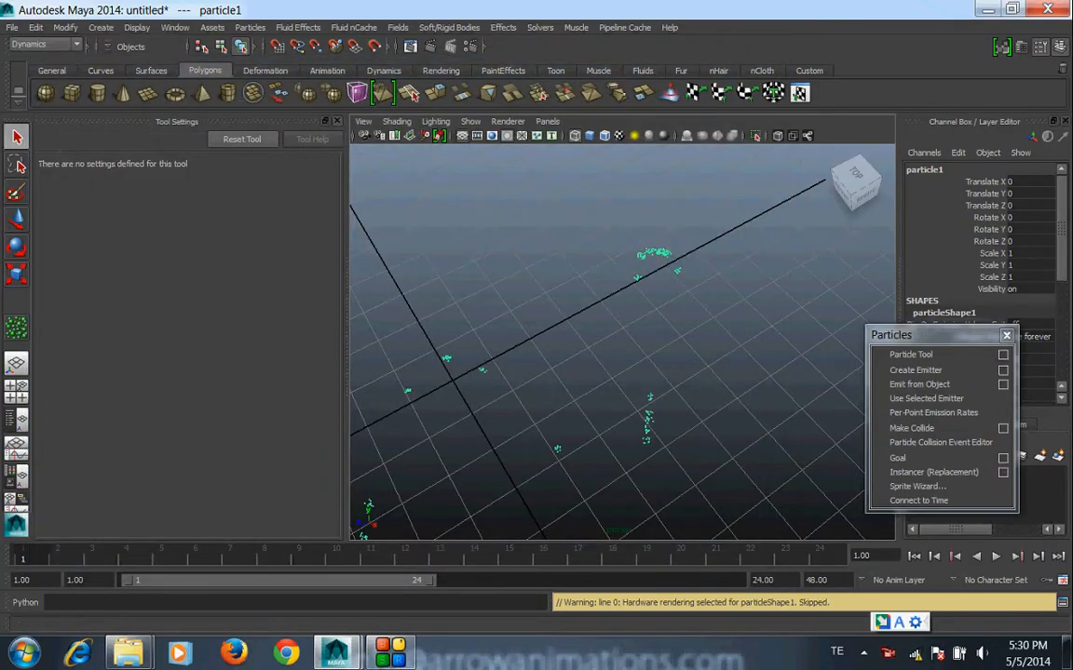
Delete the existing sketched particle object from the scene.
{"action": "left_click", "coordinate": [336, 121]}
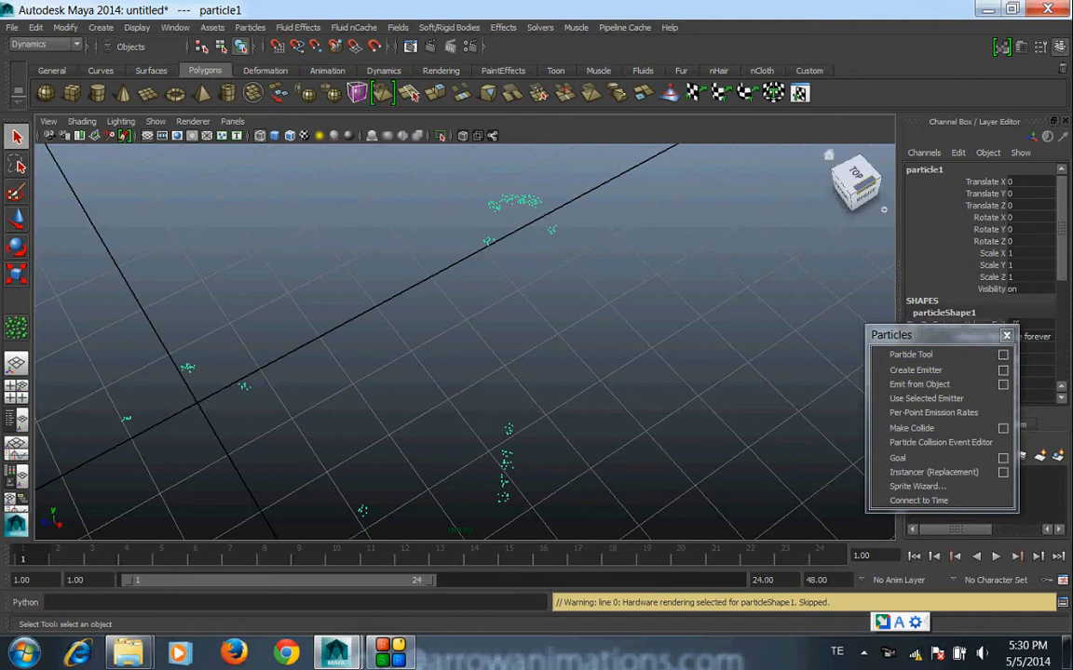
{"action": "left_click", "coordinate": [828, 155]}
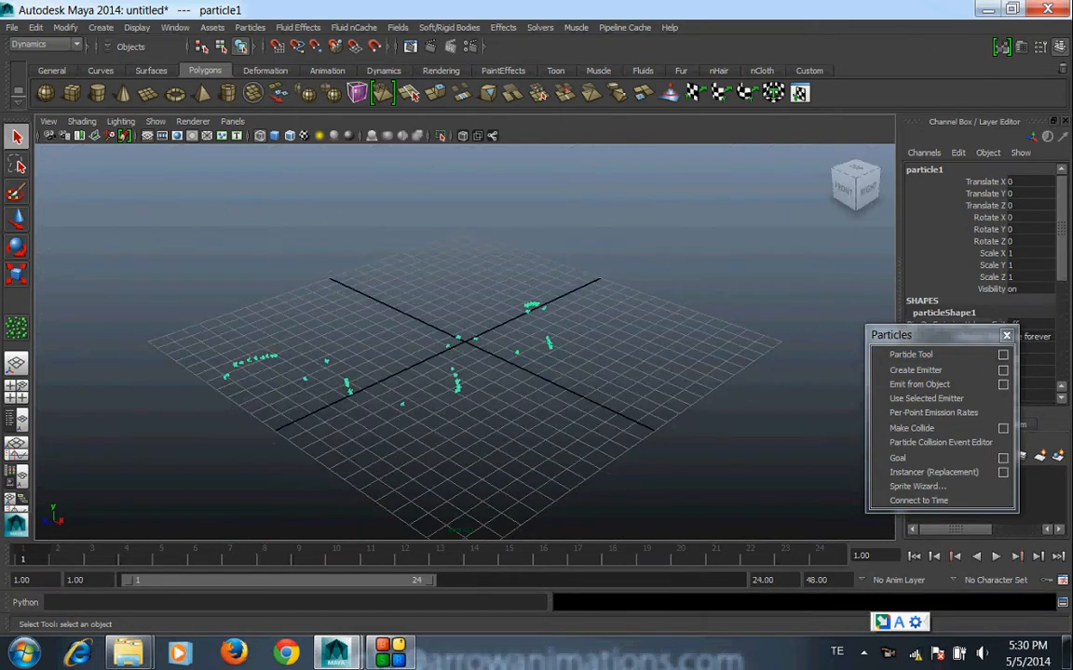
{"action": "key", "text": "Delete"}
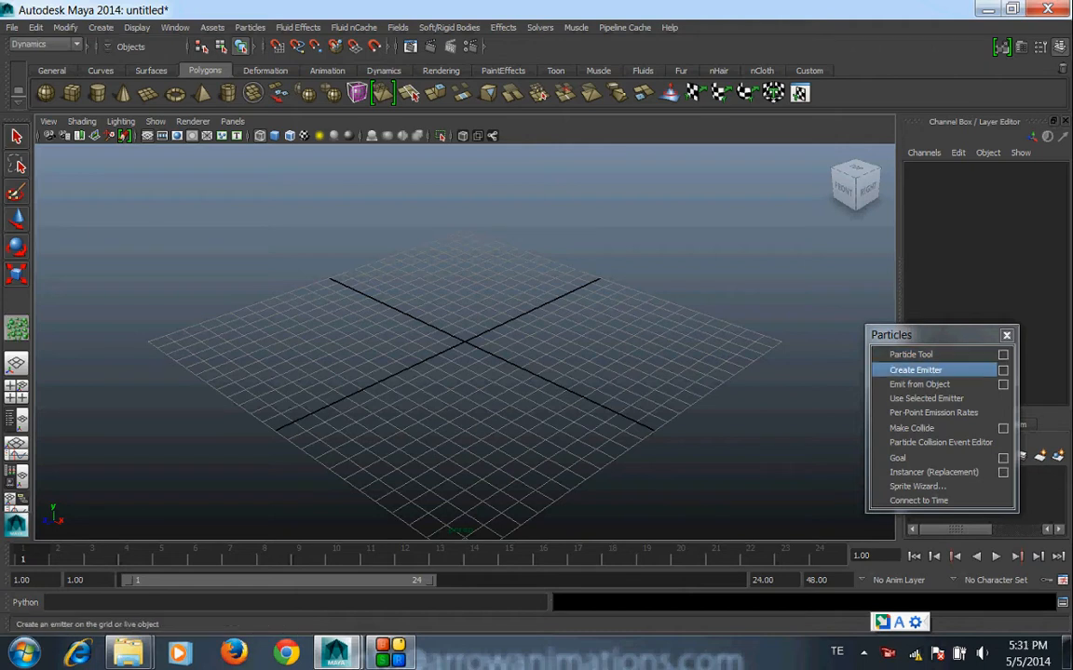
Sketch a wavy band of particles across the whole grid with the Particle Tool, using a maximum radius of 1.319.
{"action": "left_click", "coordinate": [1003, 354]}
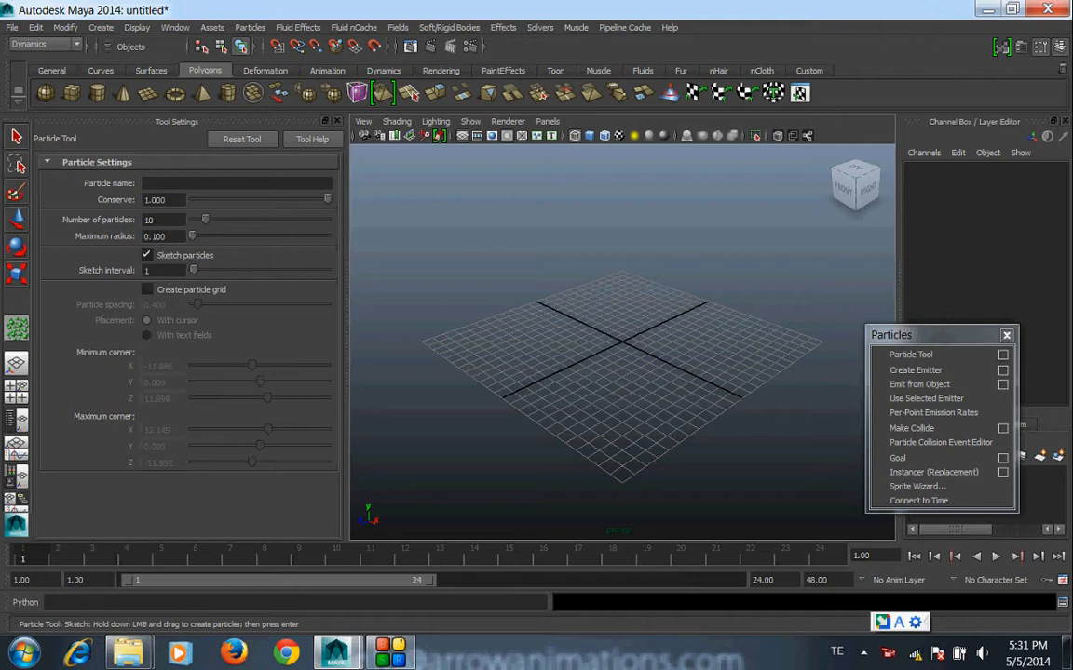
{"action": "left_click_drag", "start_coordinate": [192, 237], "coordinate": [198, 236]}
{"action": "mouse_move", "coordinate": [449, 348]}
{"action": "left_mouse_down"}
{"action": "mouse_move", "coordinate": [573, 390]}
{"action": "mouse_move", "coordinate": [603, 355]}
{"action": "mouse_move", "coordinate": [784, 337]}
{"action": "left_mouse_up"}
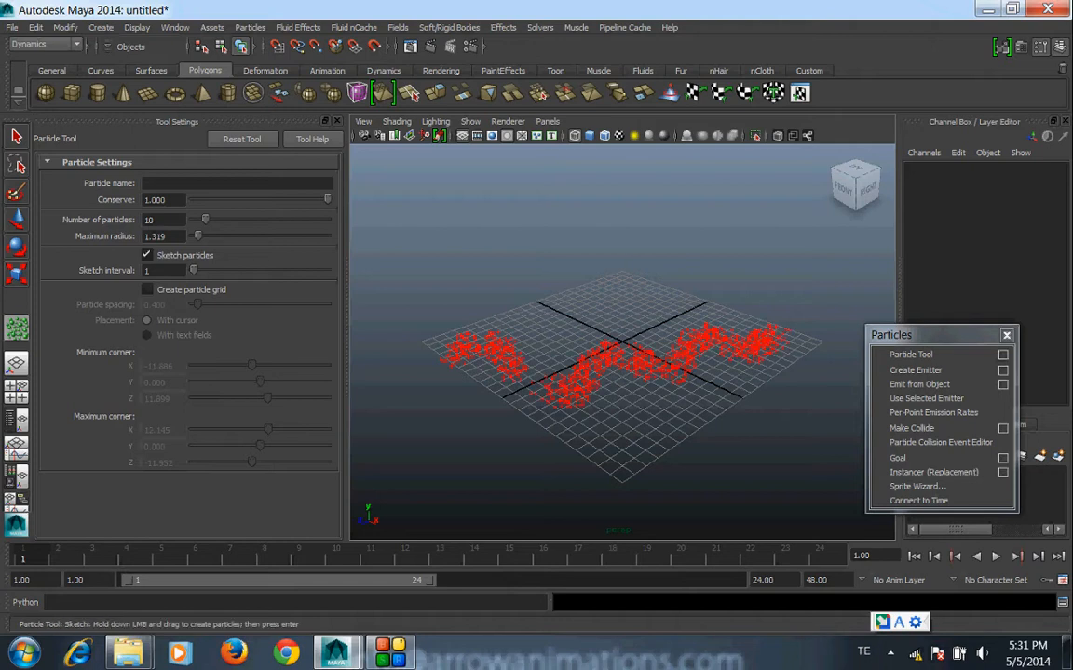
{"action": "key", "text": "Return"}
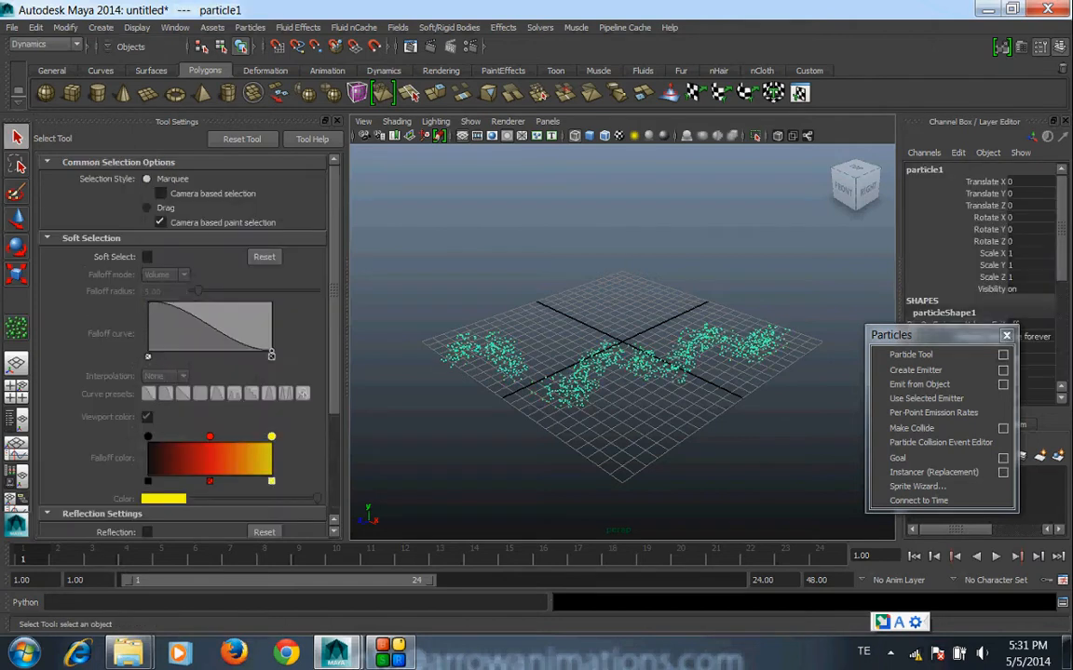
{"action": "left_click", "coordinate": [337, 121]}
Close the floating Particles menu and show the particleShape1 attributes of the new particles.
{"action": "scroll", "coordinate": [466, 342], "scroll_direction": "up", "scroll_amount": 5}
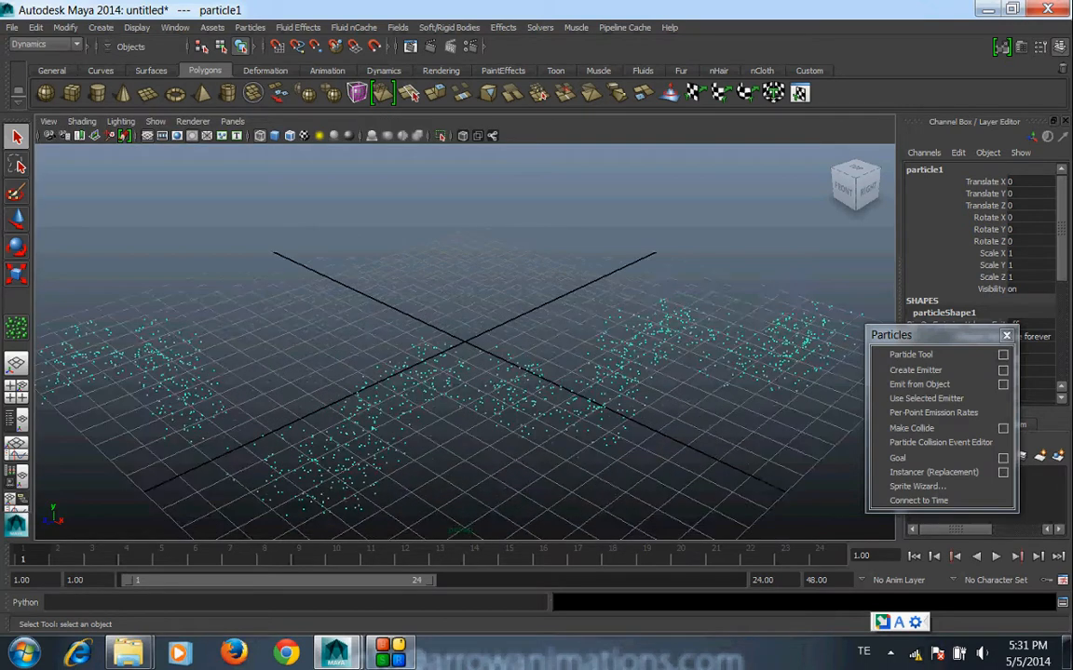
{"action": "scroll", "coordinate": [466, 341], "scroll_direction": "up", "scroll_amount": 1}
{"action": "middle_click_drag", "start_coordinate": [465, 339], "coordinate": [416, 271], "text": "alt"}
{"action": "left_click_drag", "start_coordinate": [416, 307], "coordinate": [423, 359], "text": "alt"}
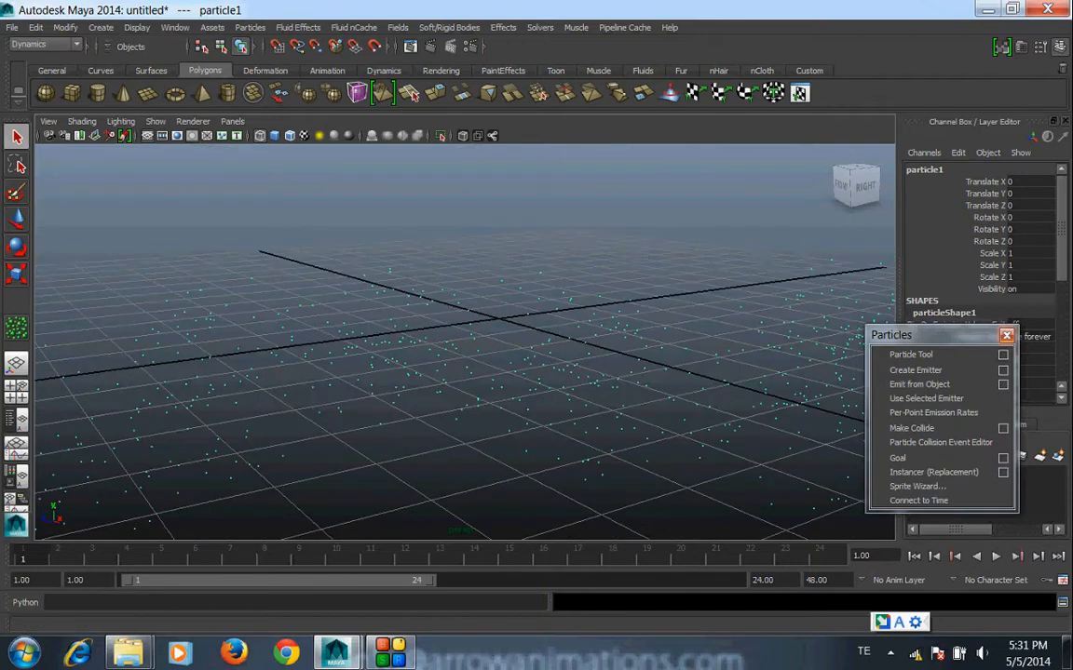
{"action": "left_click", "coordinate": [1005, 336]}
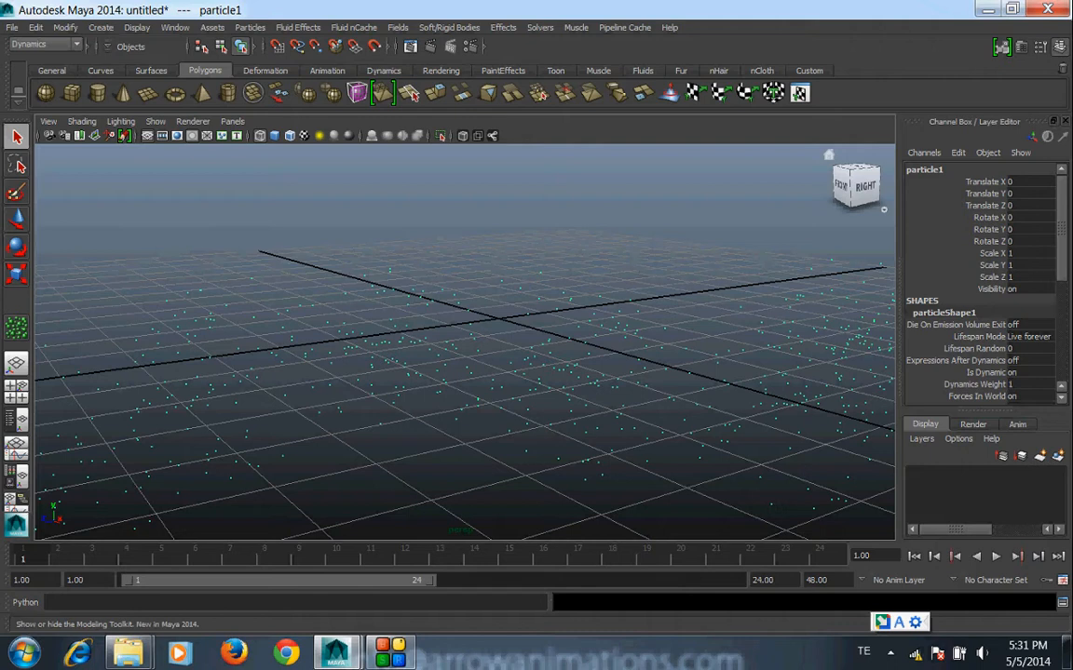
{"action": "left_click", "coordinate": [1000, 46]}
{"action": "left_click", "coordinate": [1001, 47]}
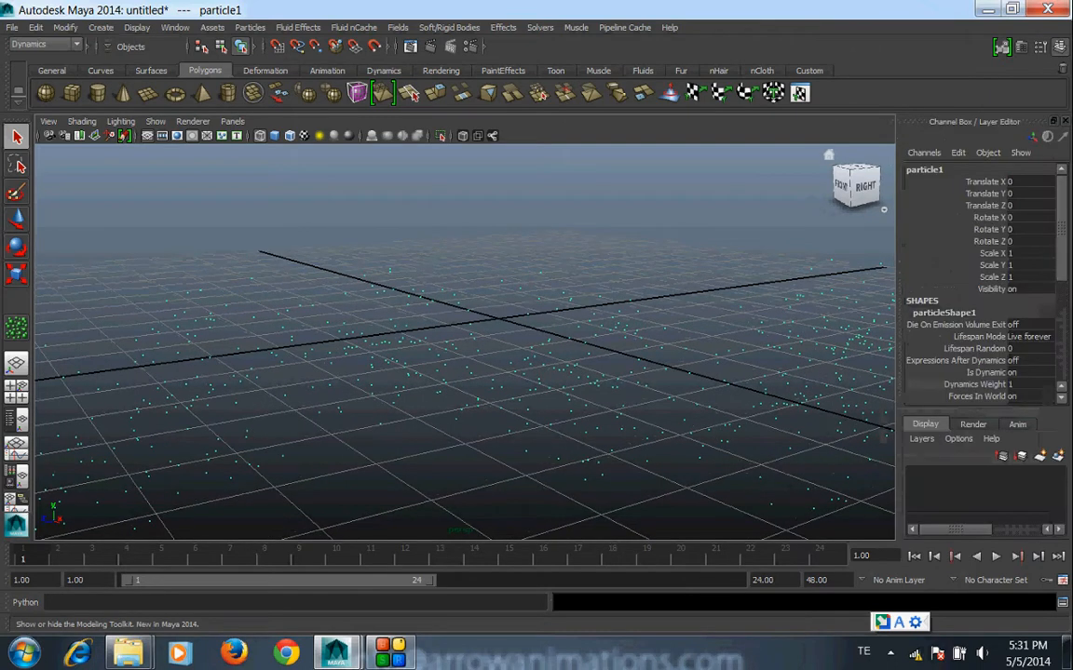
{"action": "left_click", "coordinate": [1001, 47]}
{"action": "left_click", "coordinate": [1022, 46]}
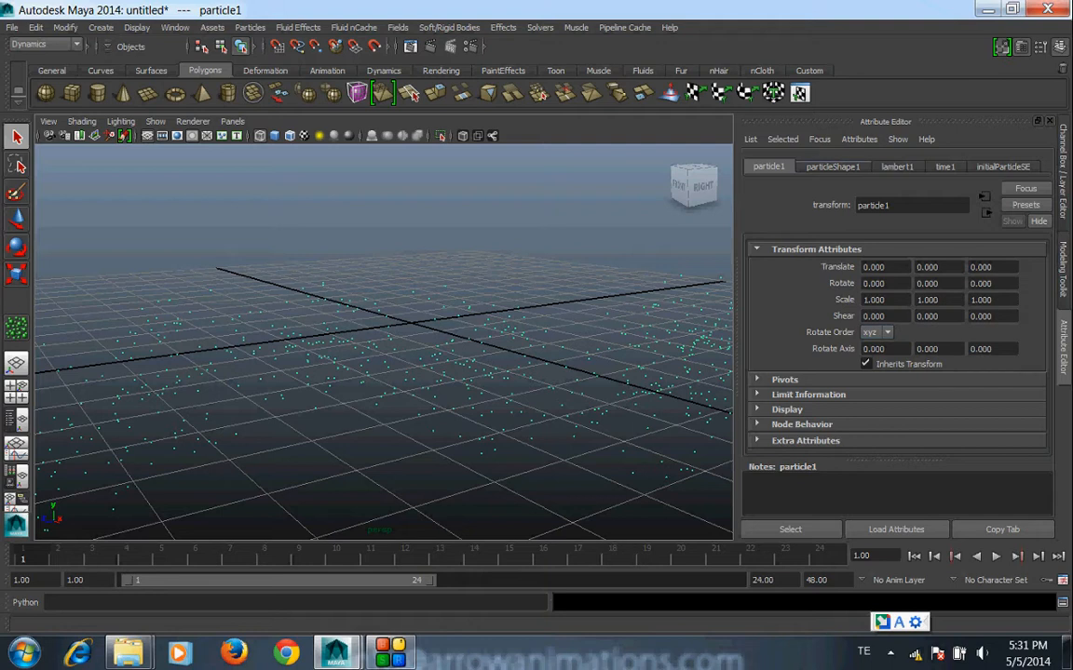
{"action": "left_click", "coordinate": [832, 167]}
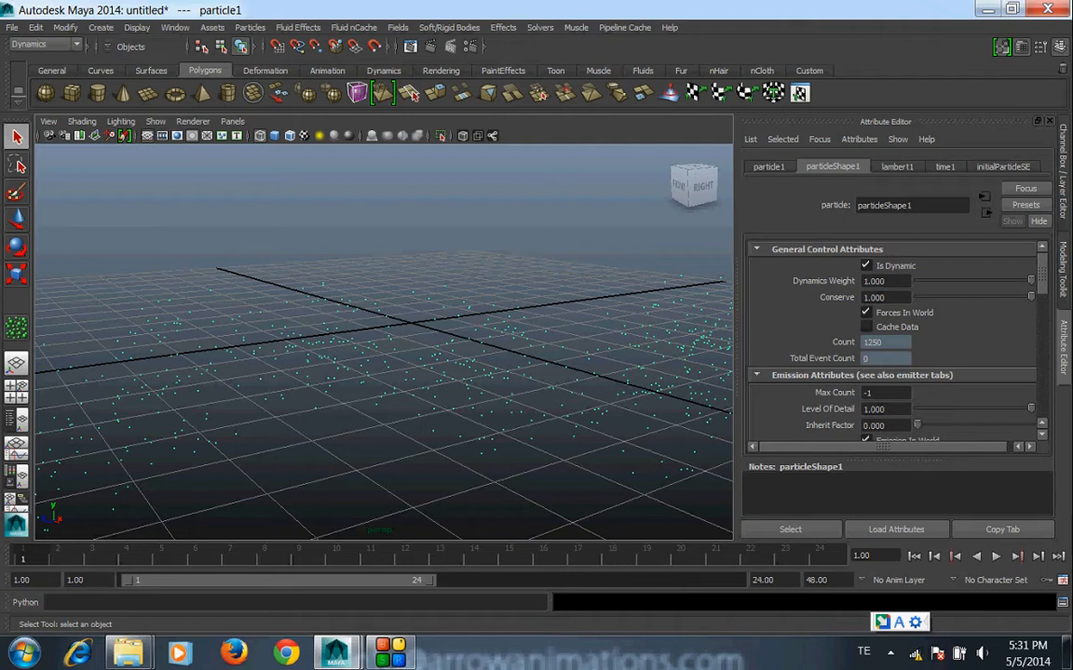
Set the particle render type of particleShape1 to MultiPoint in its render attributes.
{"action": "scroll", "coordinate": [894, 340], "scroll_direction": "down", "scroll_amount": 8}
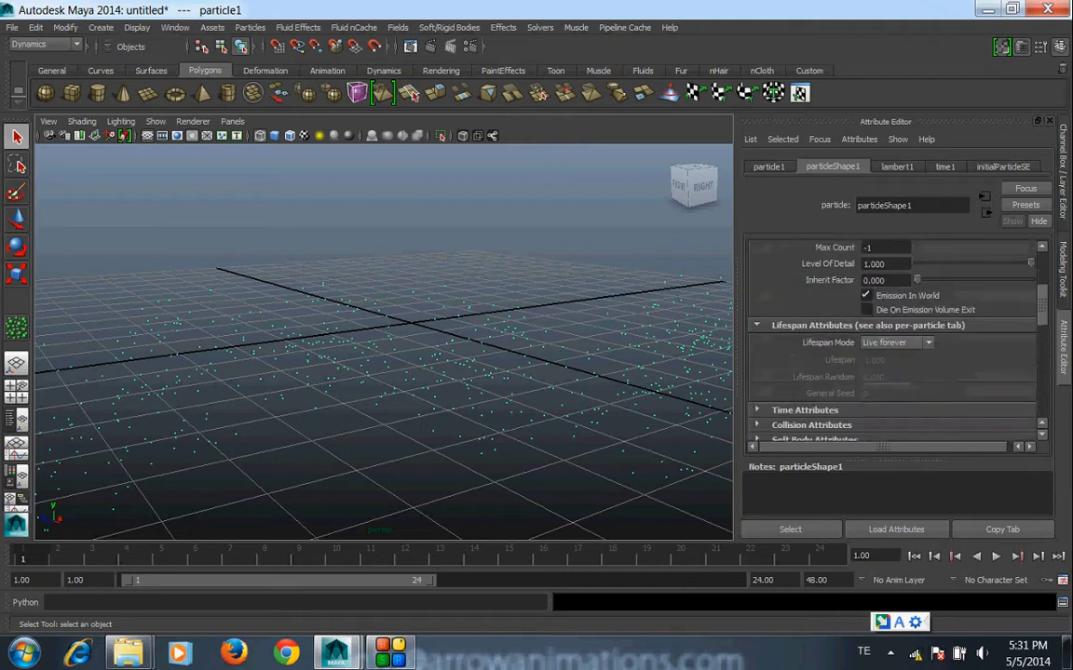
{"action": "scroll", "coordinate": [894, 339], "scroll_direction": "down", "scroll_amount": 2}
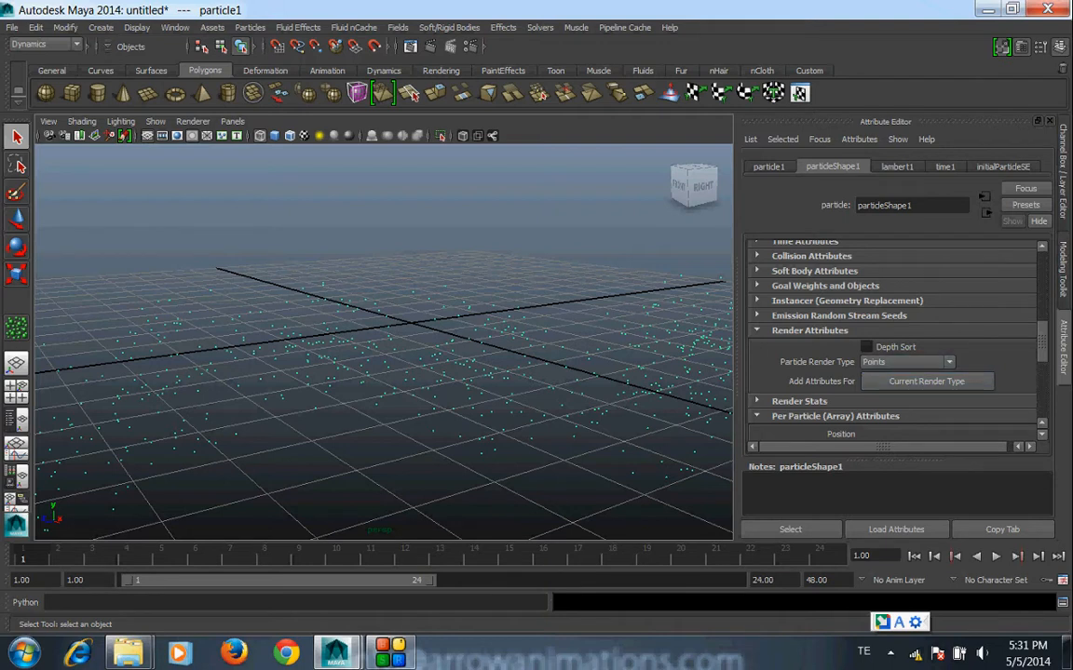
{"action": "left_click", "coordinate": [907, 362]}
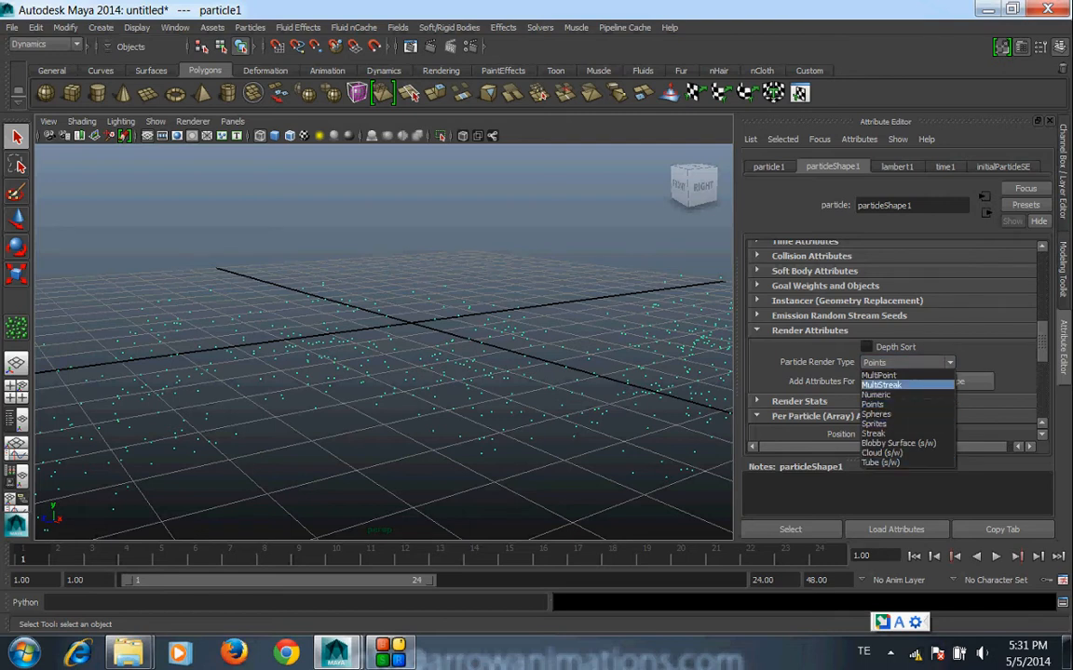
{"action": "left_click", "coordinate": [880, 375]}
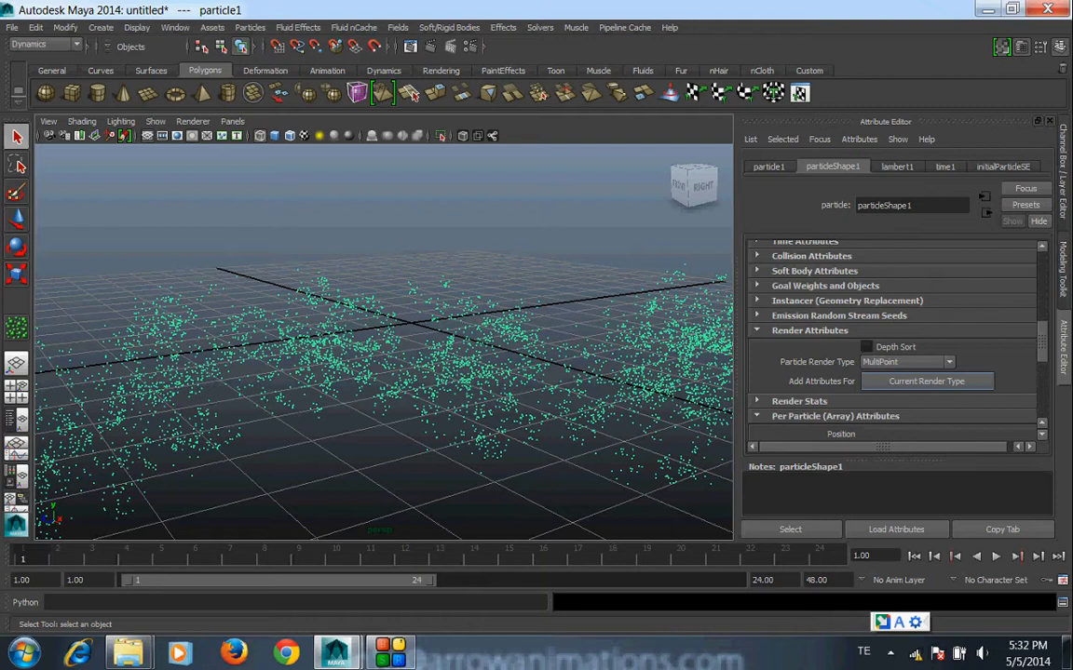
Change the particle render type to MultiStreak and add the attributes for that render type.
{"action": "left_click", "coordinate": [907, 362]}
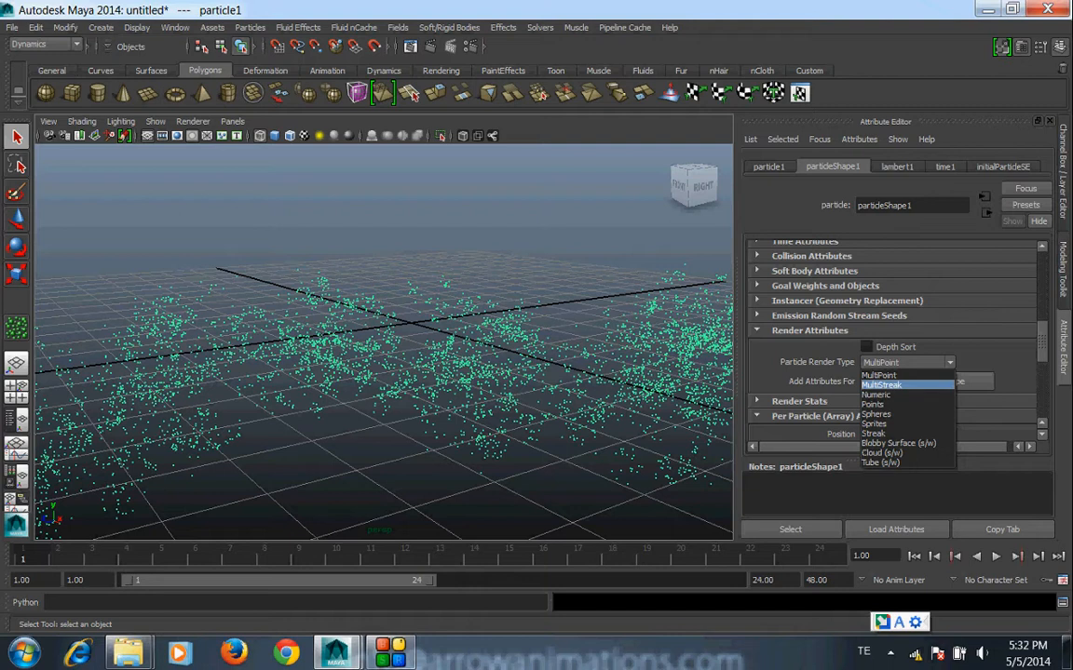
{"action": "left_click", "coordinate": [881, 385]}
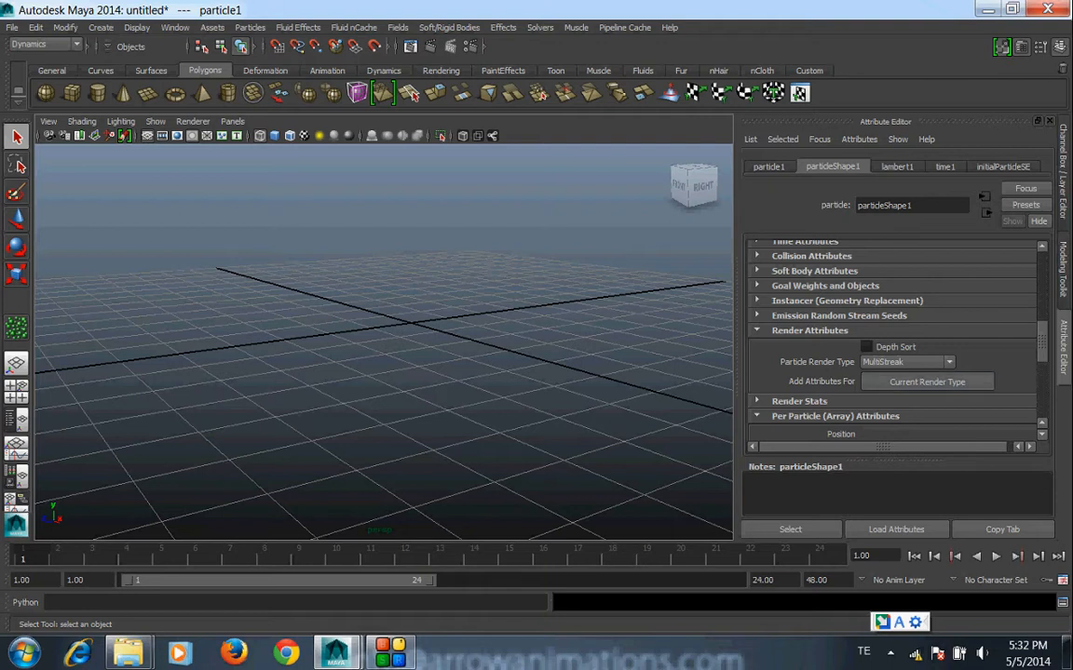
{"action": "left_click", "coordinate": [926, 381]}
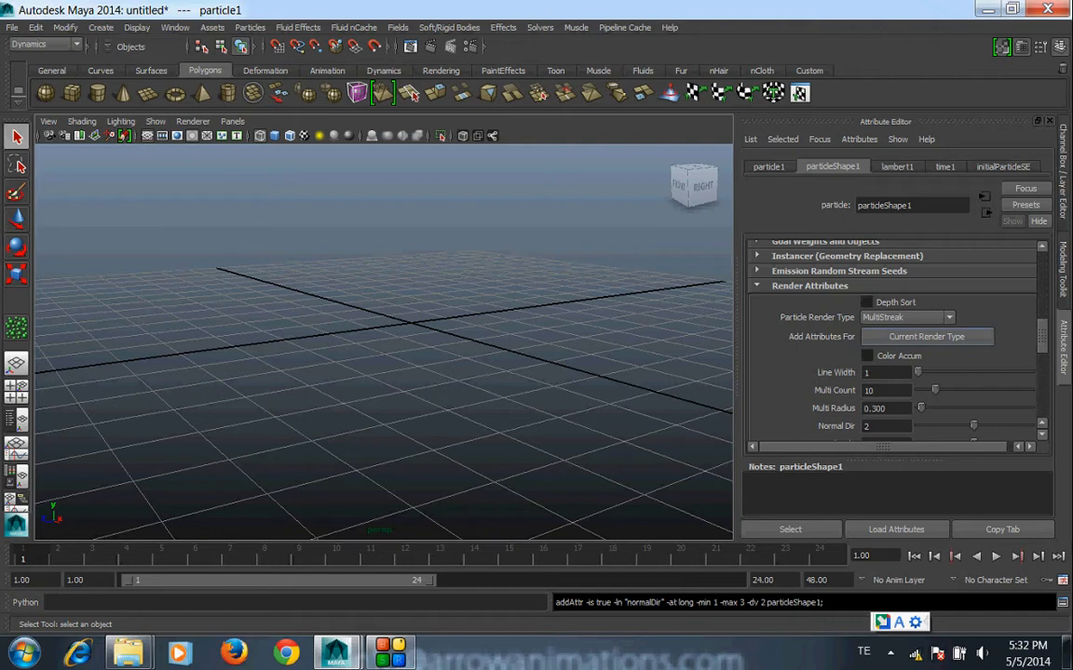
Try the Numeric particle render type on particleShape1, followed by the Points type.
{"action": "left_click", "coordinate": [906, 317]}
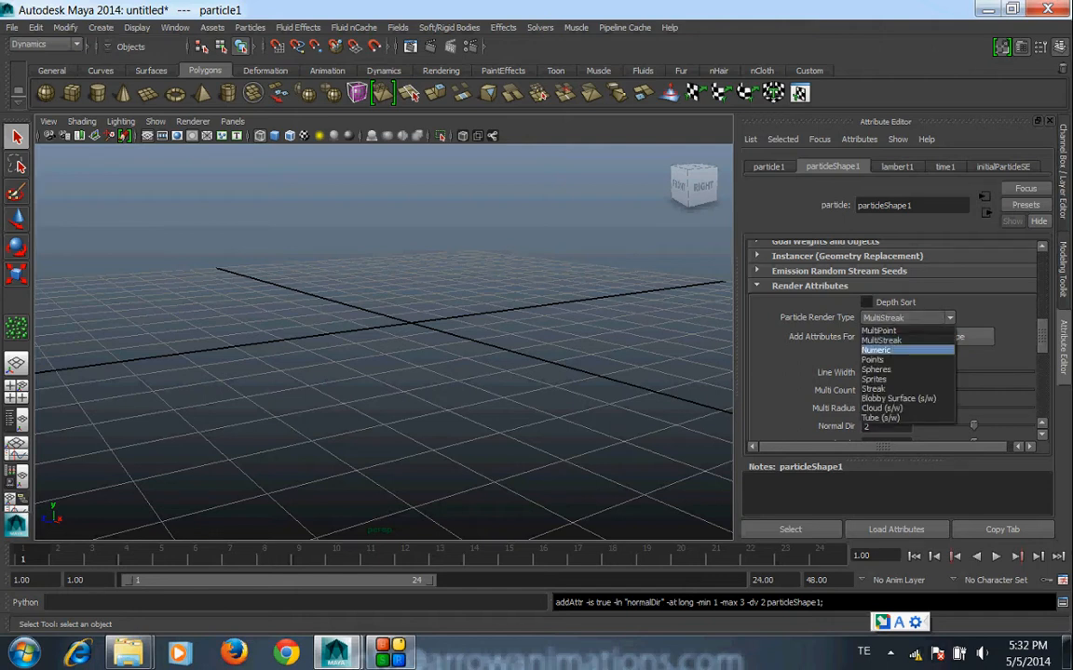
{"action": "left_click", "coordinate": [877, 350]}
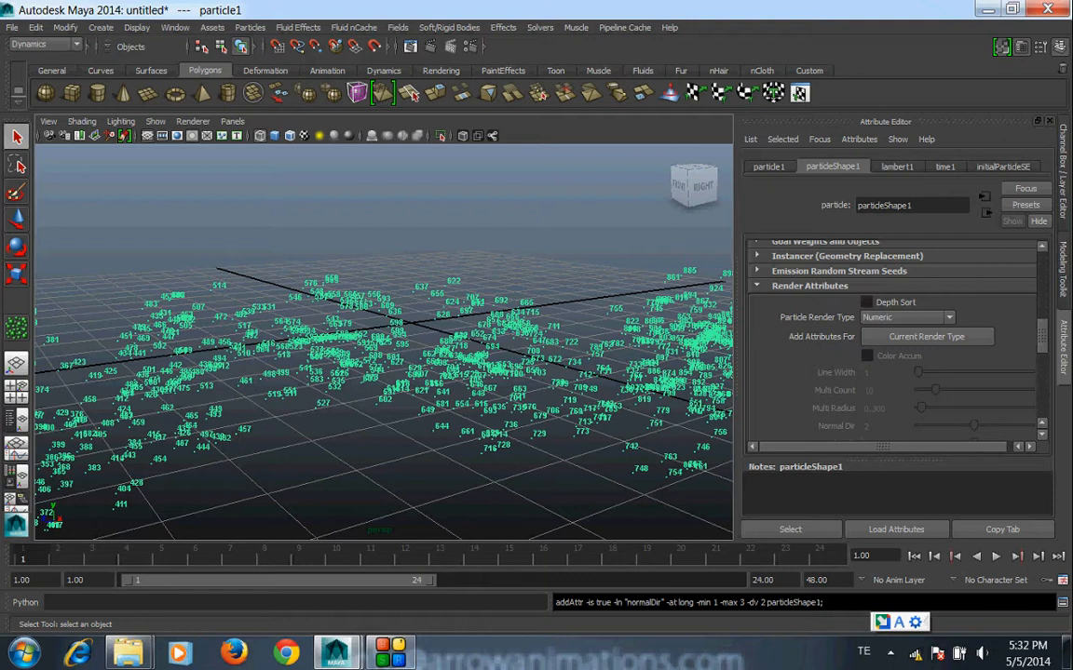
{"action": "left_click", "coordinate": [907, 317]}
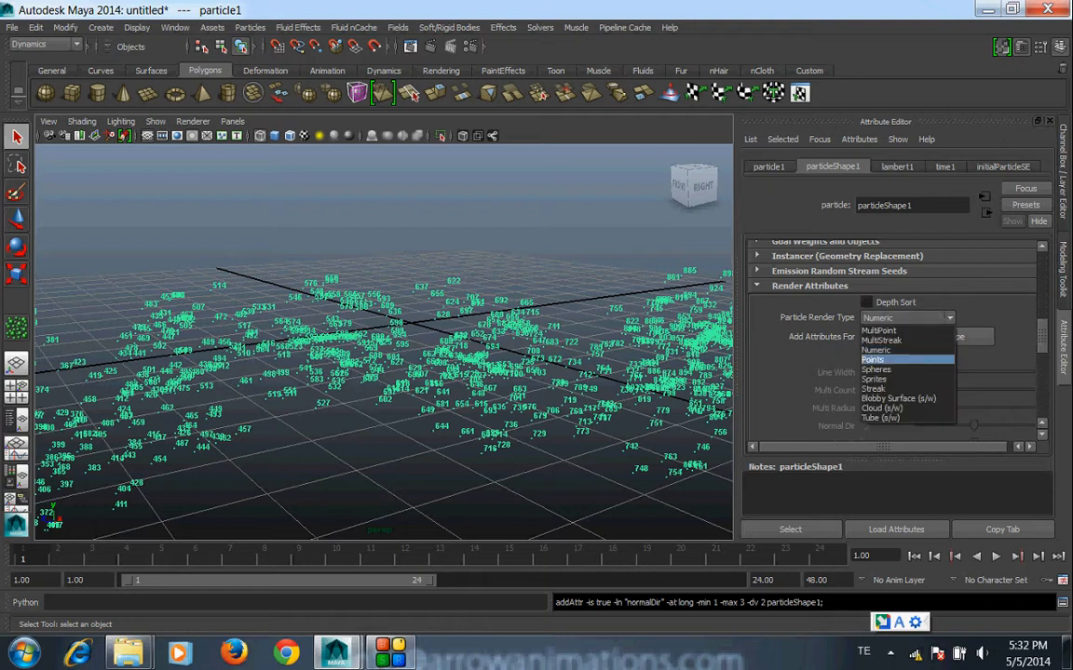
{"action": "left_click", "coordinate": [872, 359]}
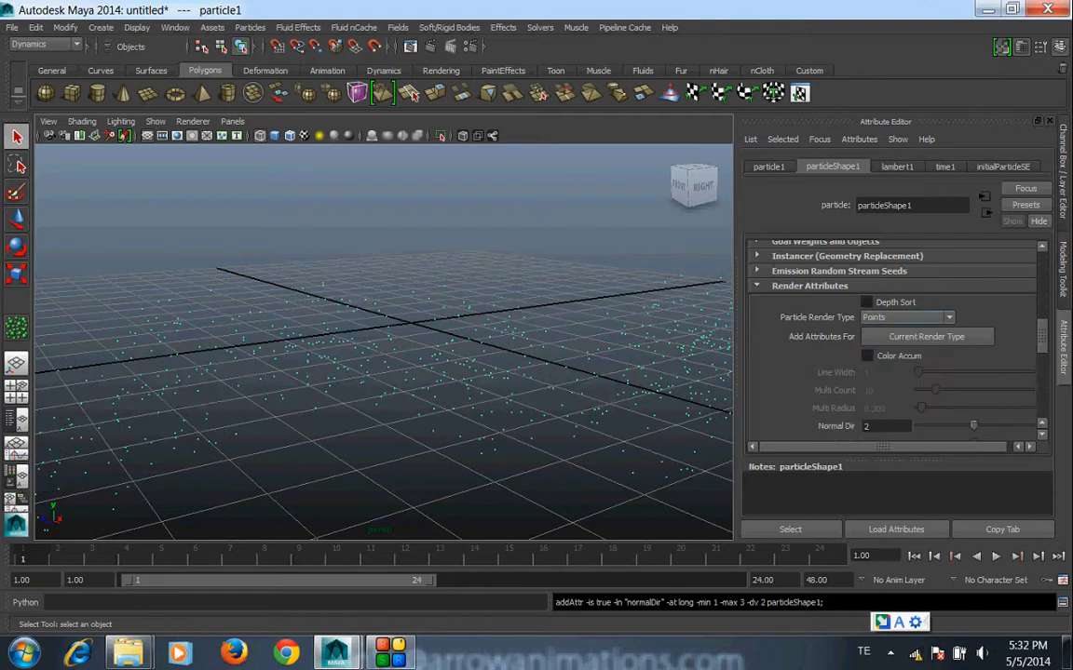
Set the particle render type to Spheres and turn on shaded display in the viewport.
{"action": "left_click", "coordinate": [907, 317]}
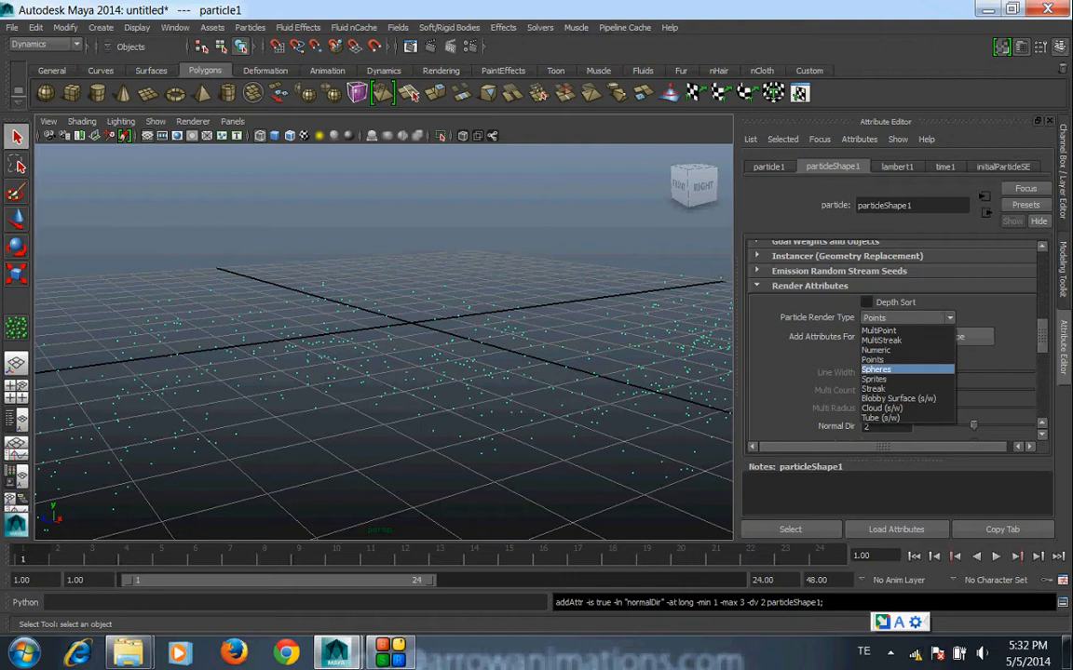
{"action": "left_click", "coordinate": [877, 370]}
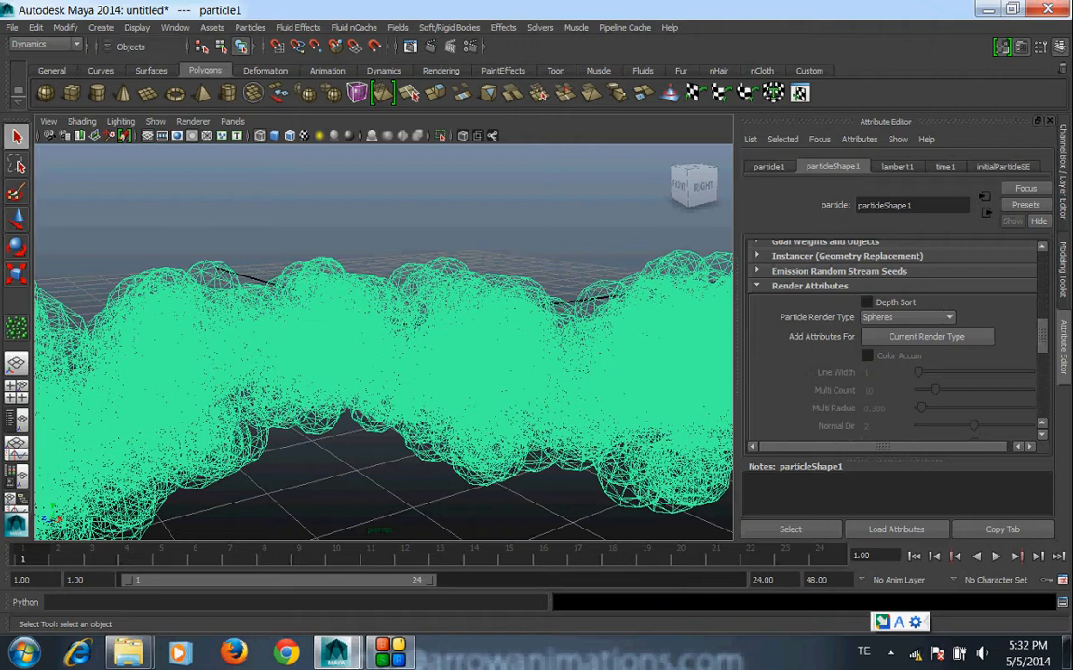
{"action": "left_click", "coordinate": [447, 207]}
{"action": "key", "text": "5"}
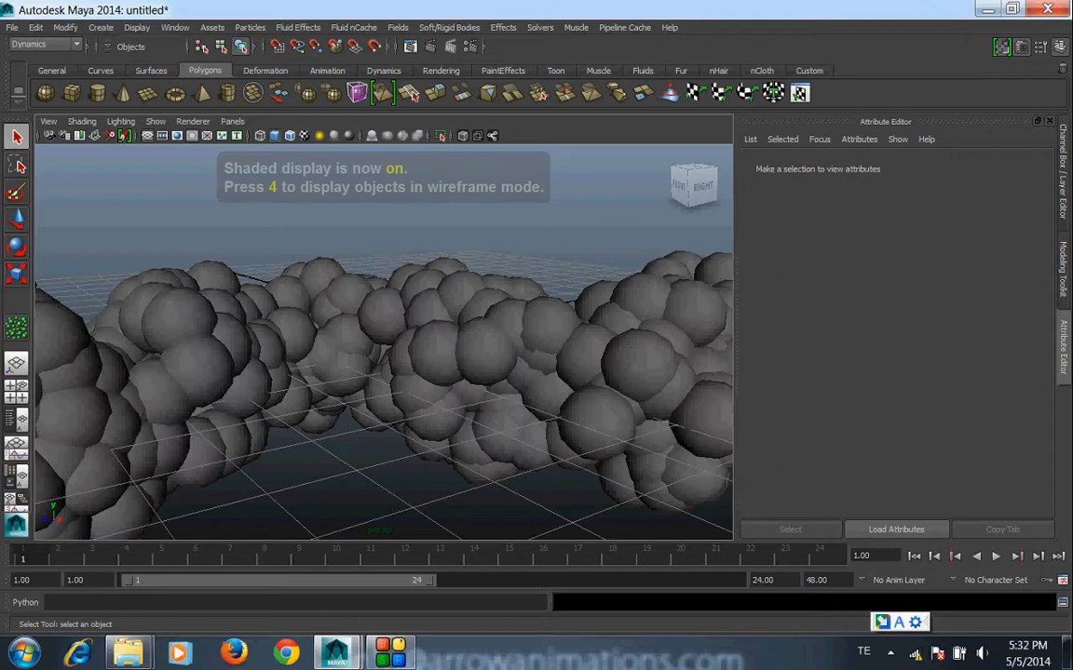
{"action": "middle_click_drag", "start_coordinate": [233, 344], "coordinate": [596, 358], "text": "alt"}
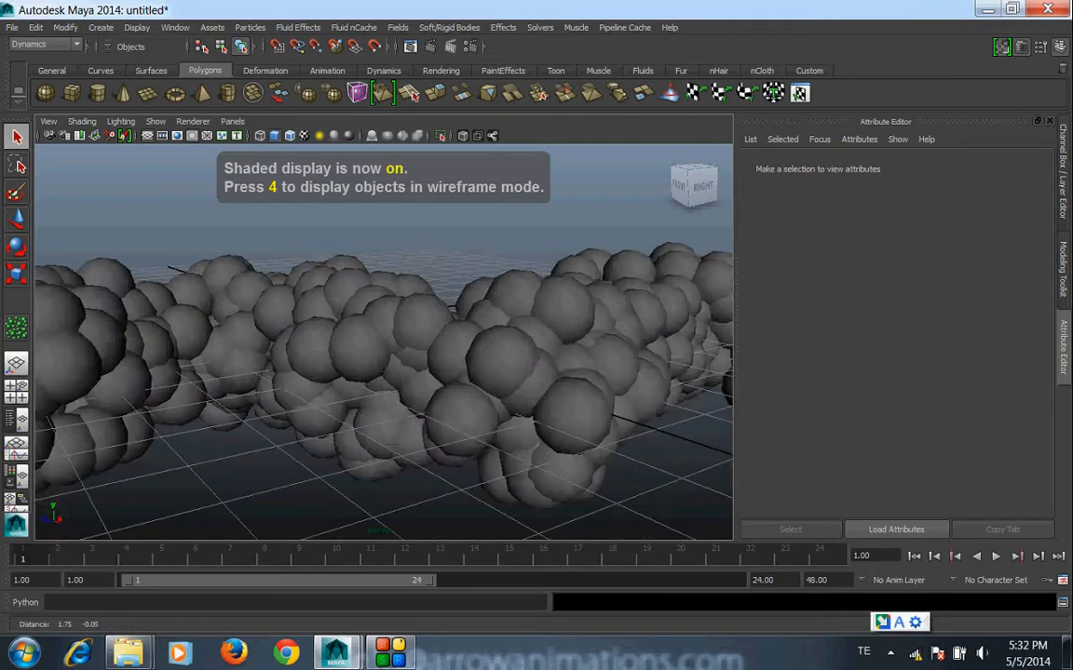
{"action": "left_click_drag", "start_coordinate": [558, 358], "coordinate": [466, 365], "text": "alt"}
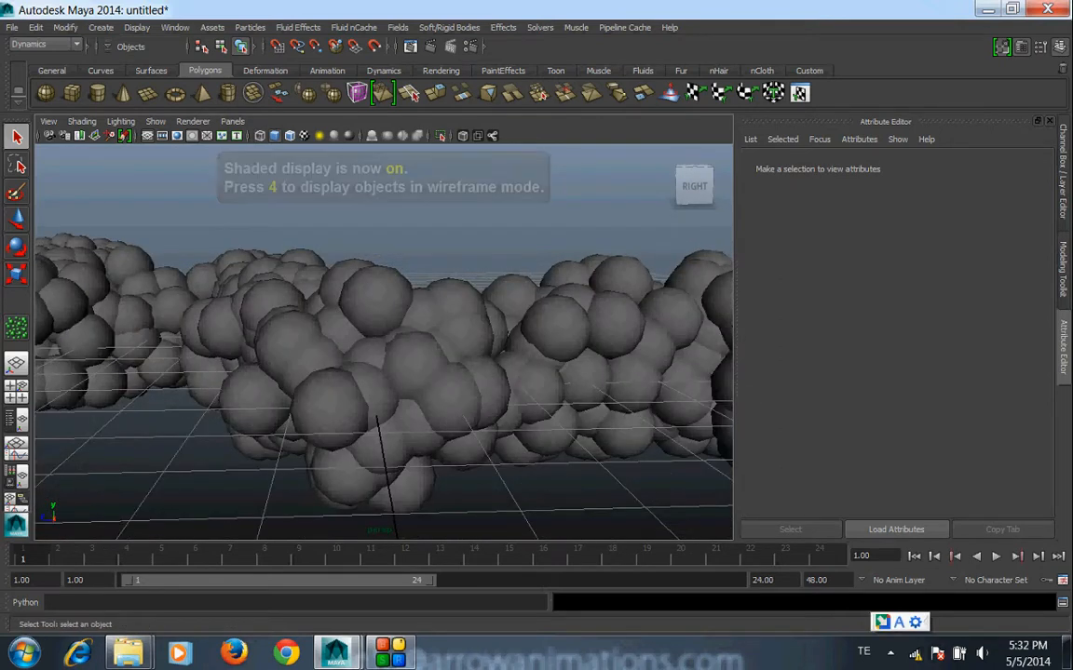
Select the particle object, preview its spheres in a Maya Hardware render, and close the render window.
{"action": "left_click", "coordinate": [447, 368]}
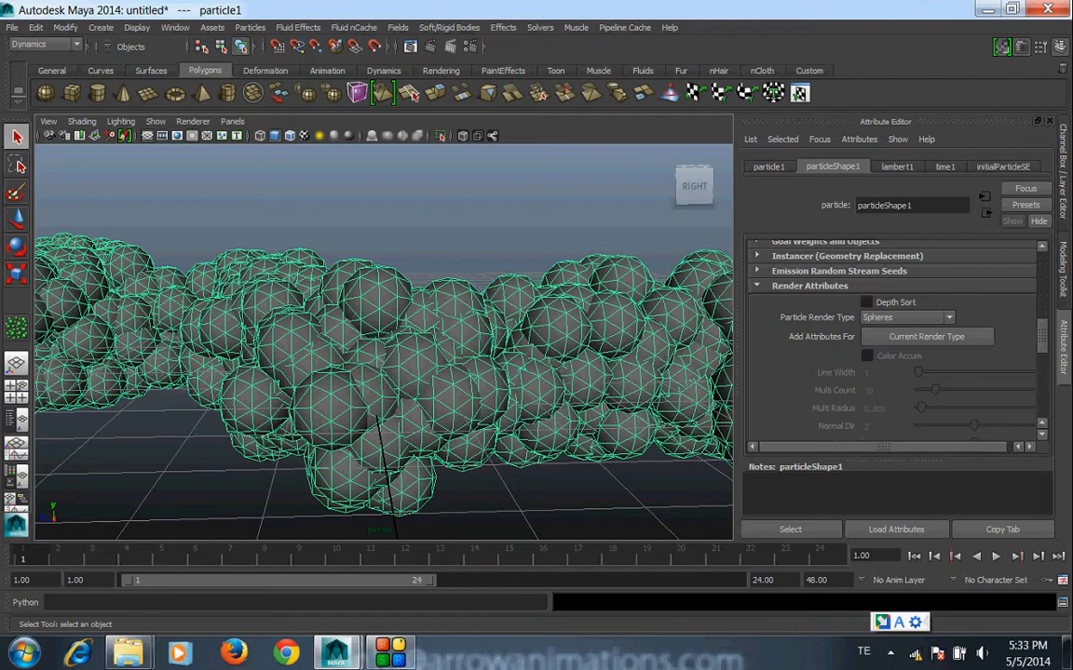
{"action": "left_click", "coordinate": [410, 46]}
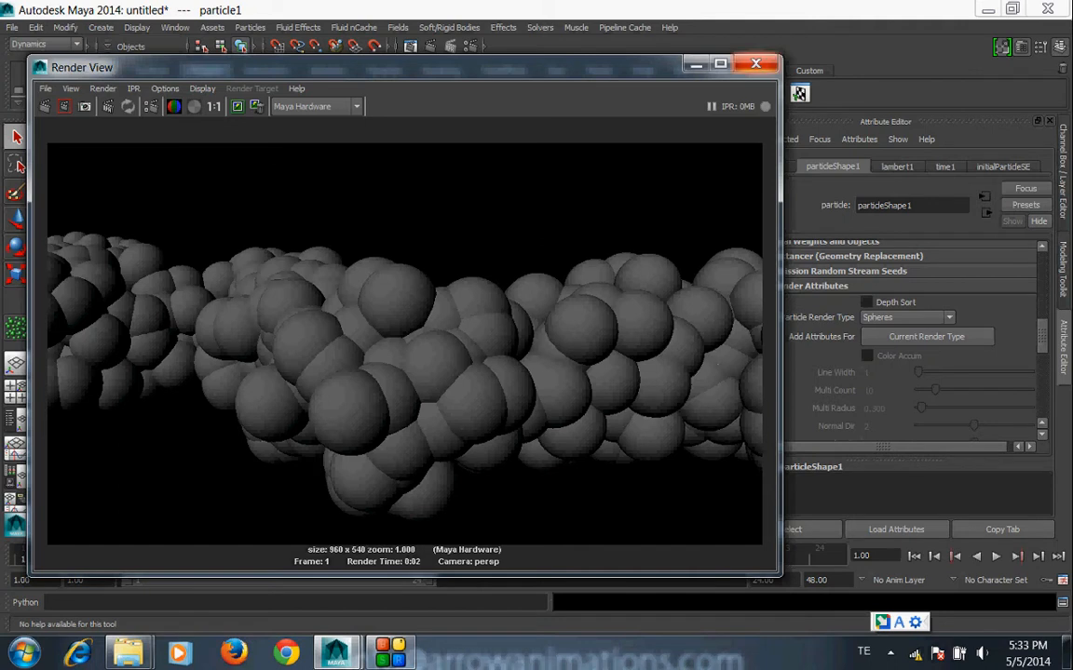
{"action": "left_click", "coordinate": [756, 64]}
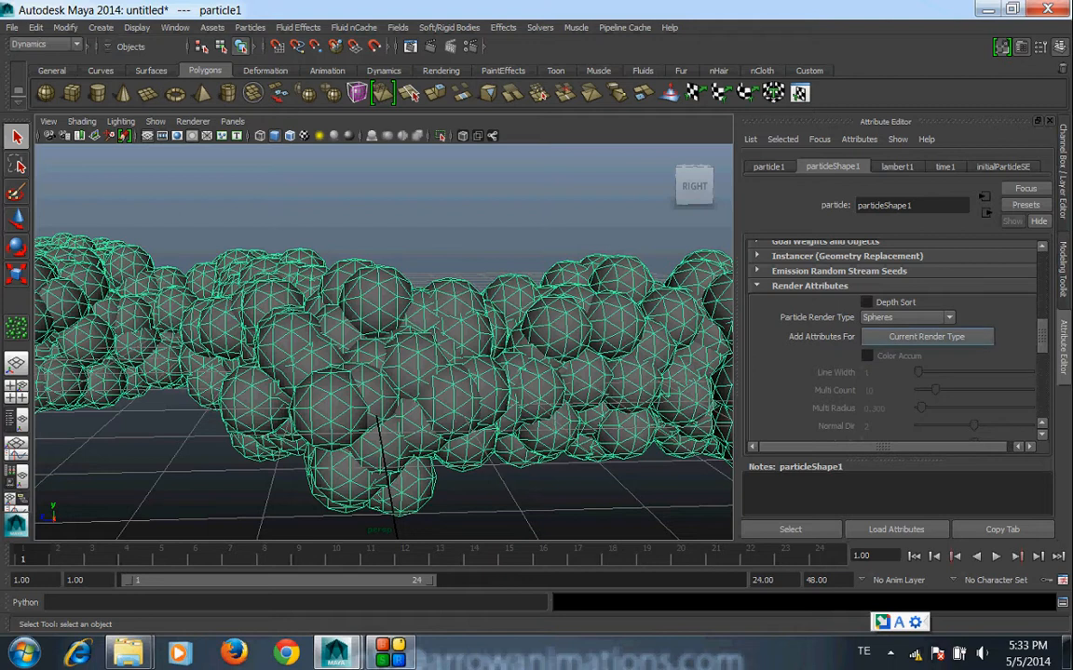
Add the attributes for the Spheres render type and set the sphere radius to 0.2.
{"action": "left_click", "coordinate": [926, 336]}
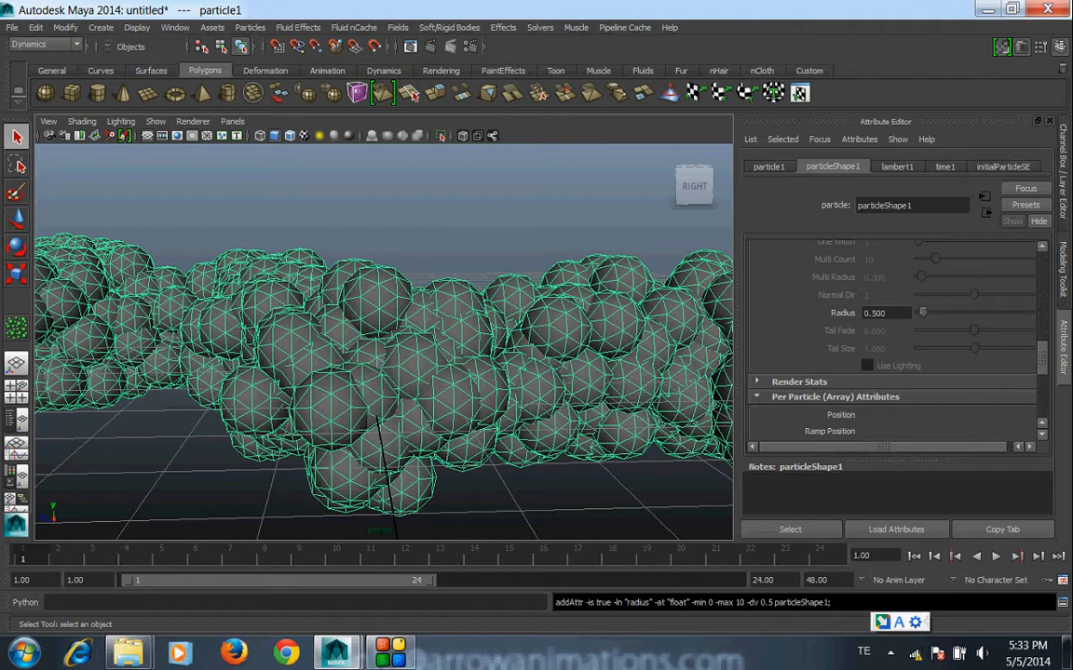
{"action": "double_click", "coordinate": [875, 314]}
{"action": "type", "text": "0.2"}
{"action": "key", "text": "Return"}
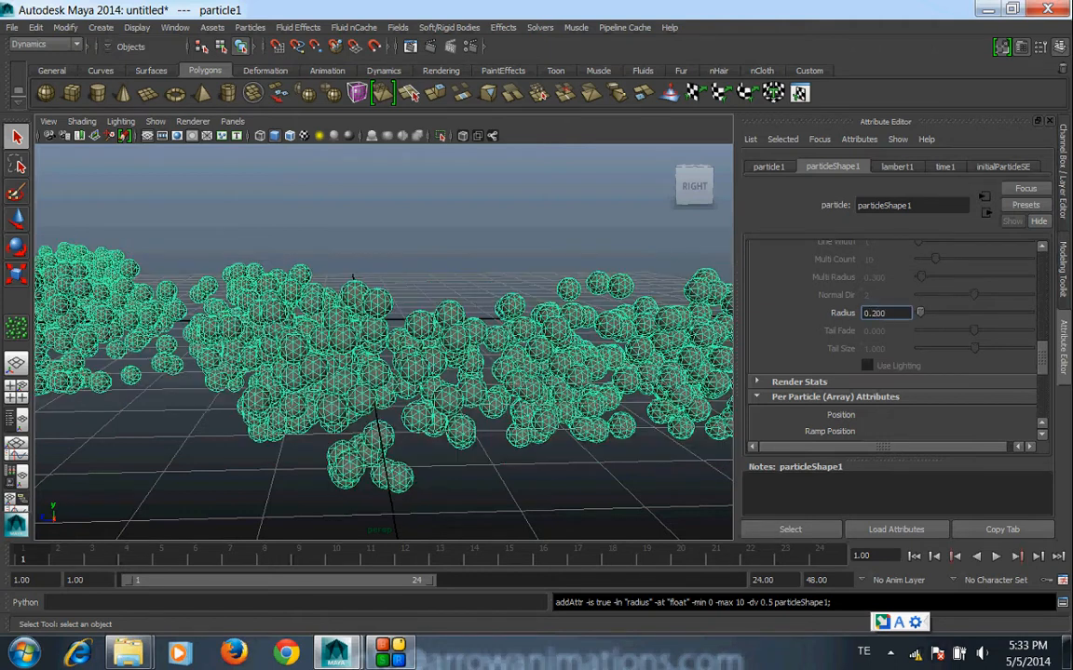
Reselect the sphere particles, compare their Maya Hardware and Maya Software renders, and close the render window.
{"action": "left_click", "coordinate": [540, 219]}
{"action": "left_click", "coordinate": [554, 328]}
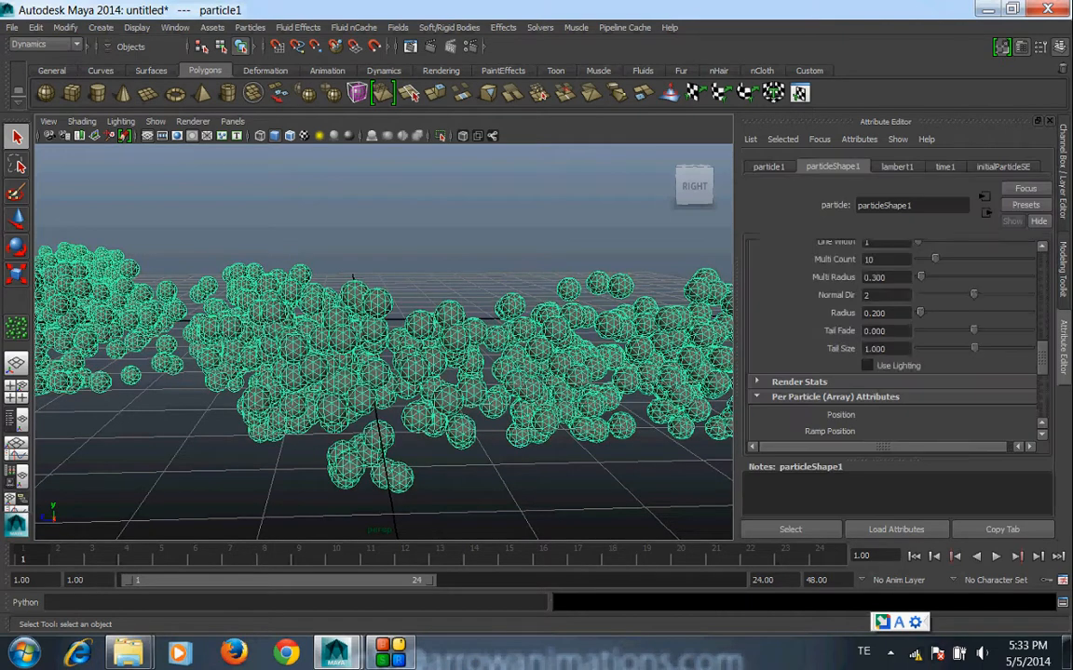
{"action": "left_click", "coordinate": [430, 46]}
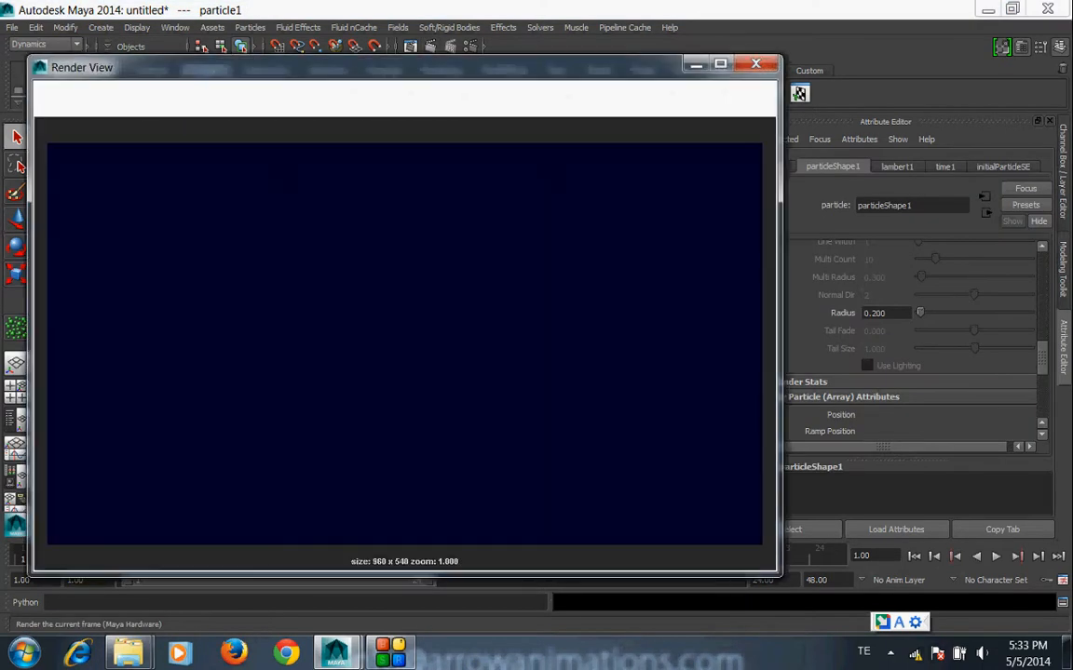
{"action": "left_click", "coordinate": [317, 106]}
{"action": "left_click", "coordinate": [300, 122]}
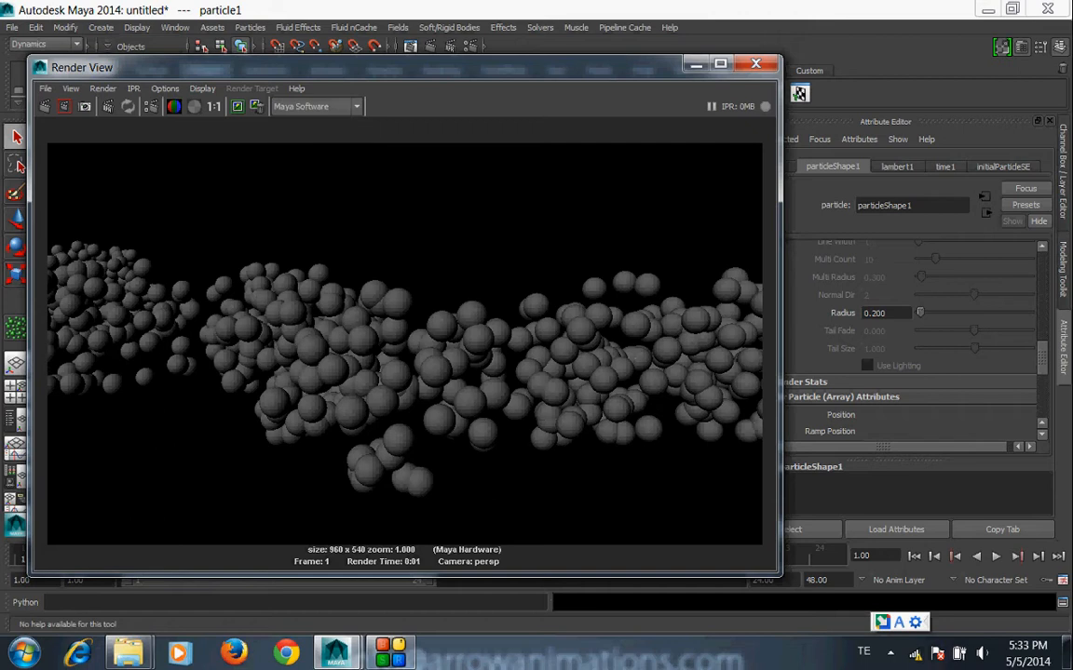
{"action": "left_click", "coordinate": [45, 106]}
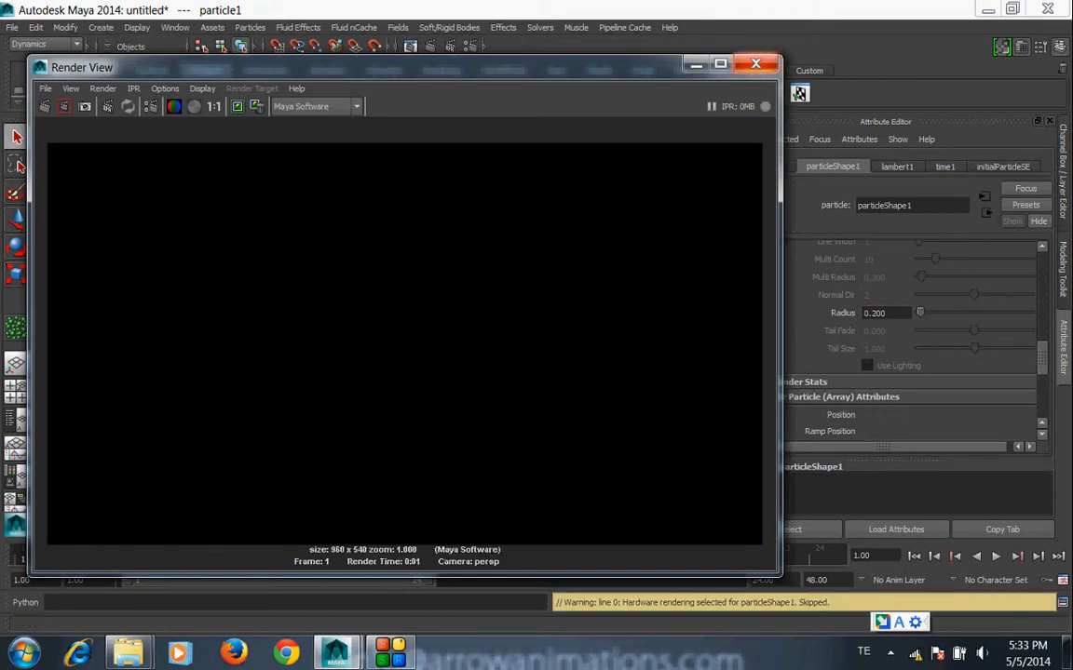
{"action": "left_click", "coordinate": [755, 63]}
Set the particle render type to Sprites, view the particles deselected in the viewport, and reselect them.
{"action": "scroll", "coordinate": [894, 335], "scroll_direction": "up", "scroll_amount": 5}
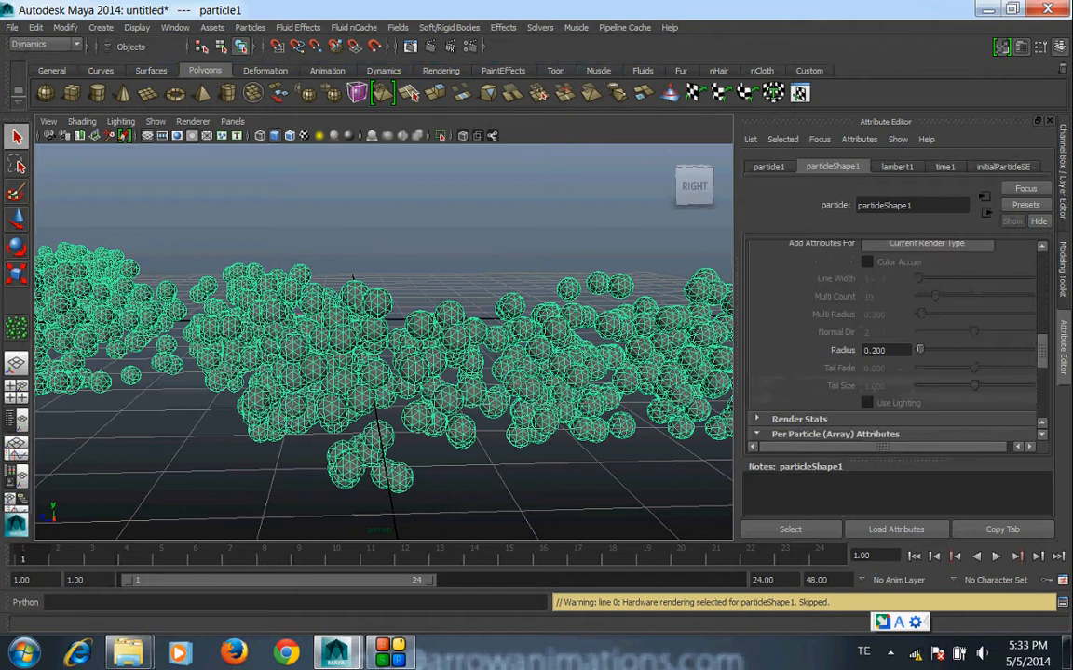
{"action": "scroll", "coordinate": [894, 335], "scroll_direction": "down", "scroll_amount": 2}
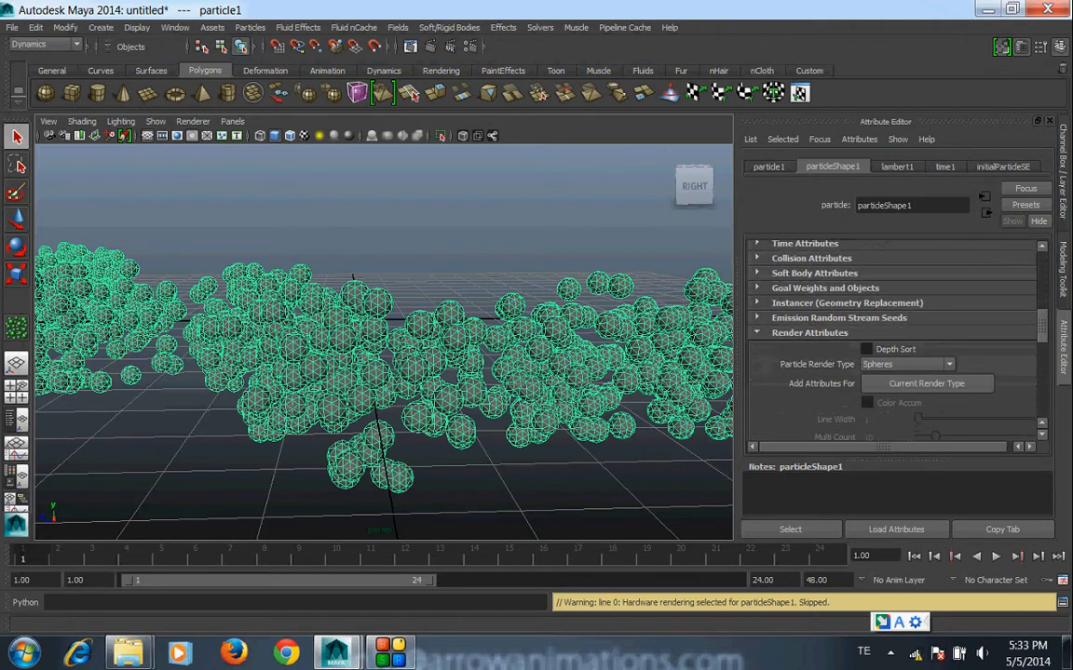
{"action": "left_click", "coordinate": [908, 364]}
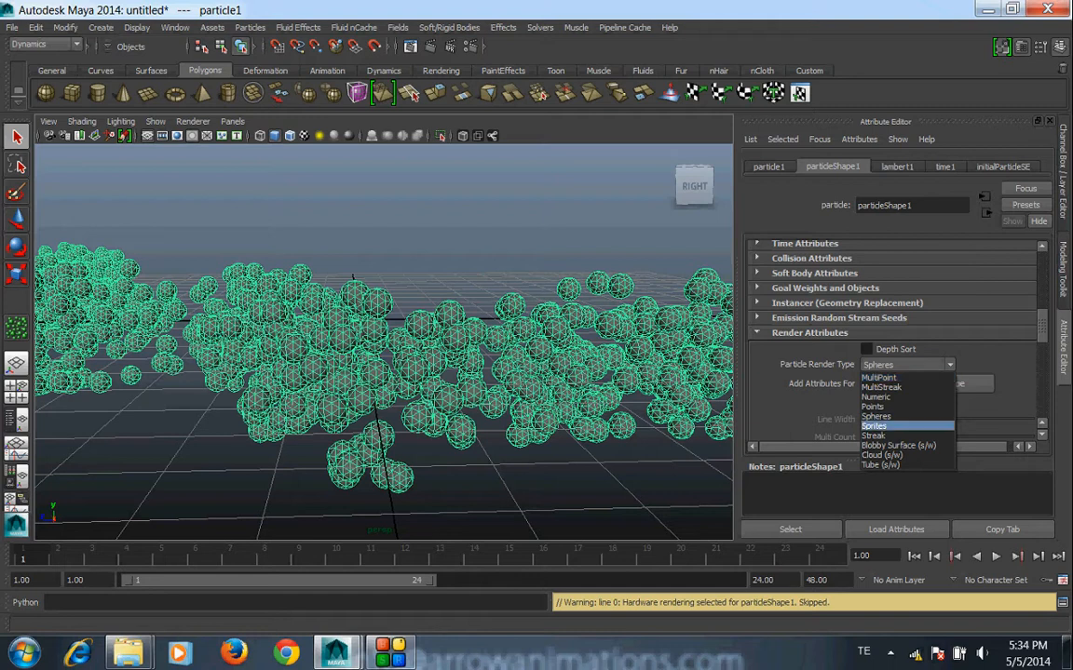
{"action": "left_click", "coordinate": [875, 426]}
{"action": "left_click", "coordinate": [559, 204]}
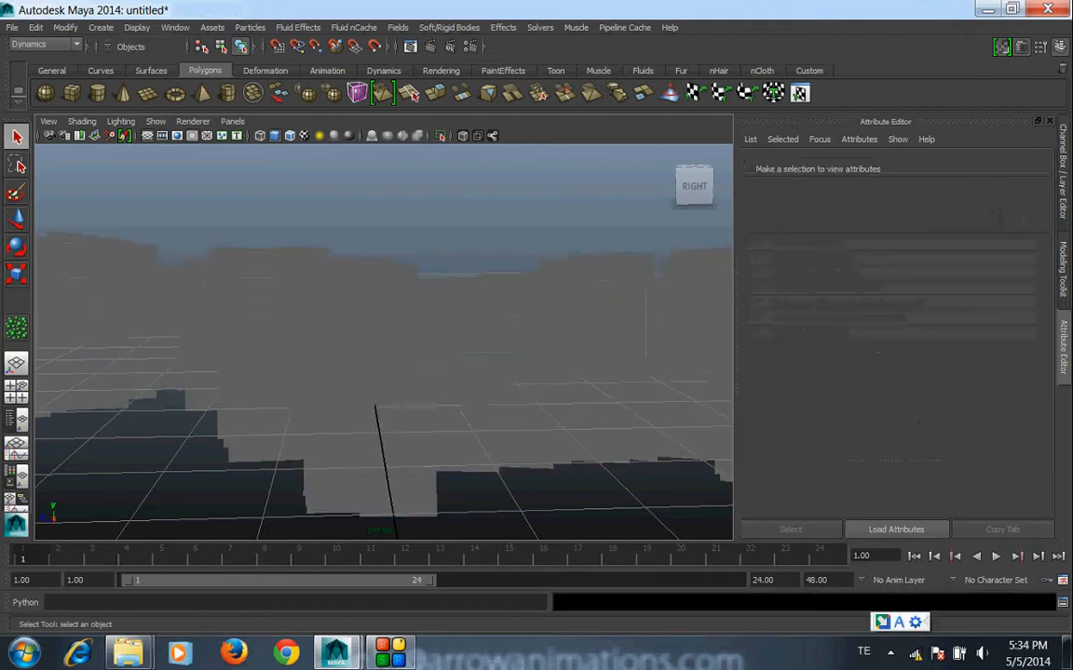
{"action": "left_click", "coordinate": [540, 354]}
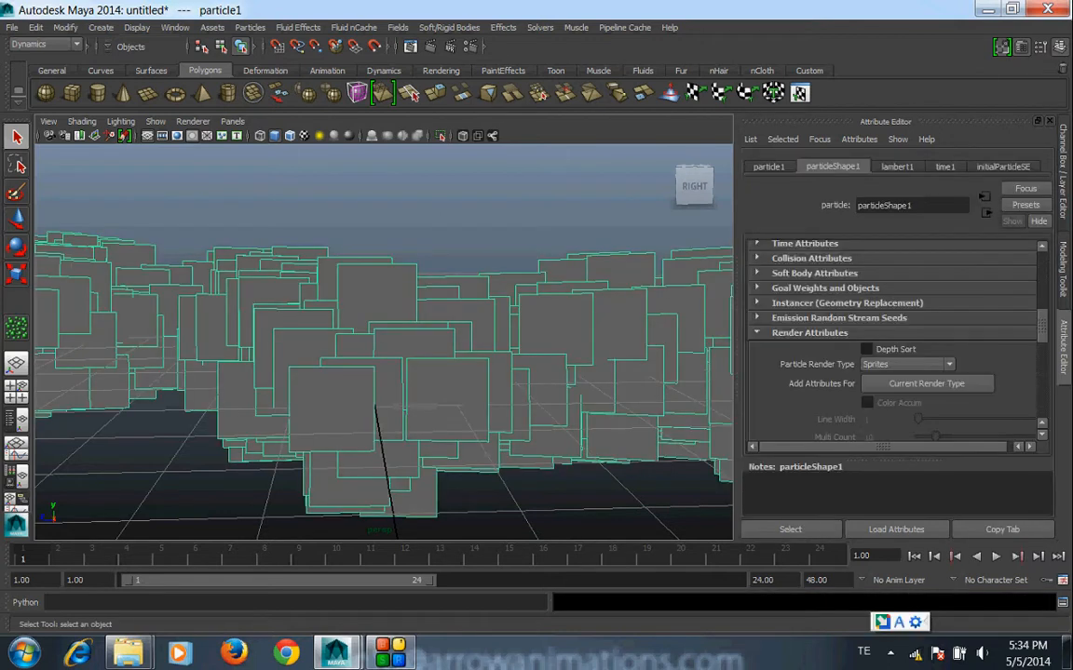
Preview the sprites from a higher angle in a Maya Hardware render and close the render window.
{"action": "left_click_drag", "start_coordinate": [419, 307], "coordinate": [377, 533], "text": "alt"}
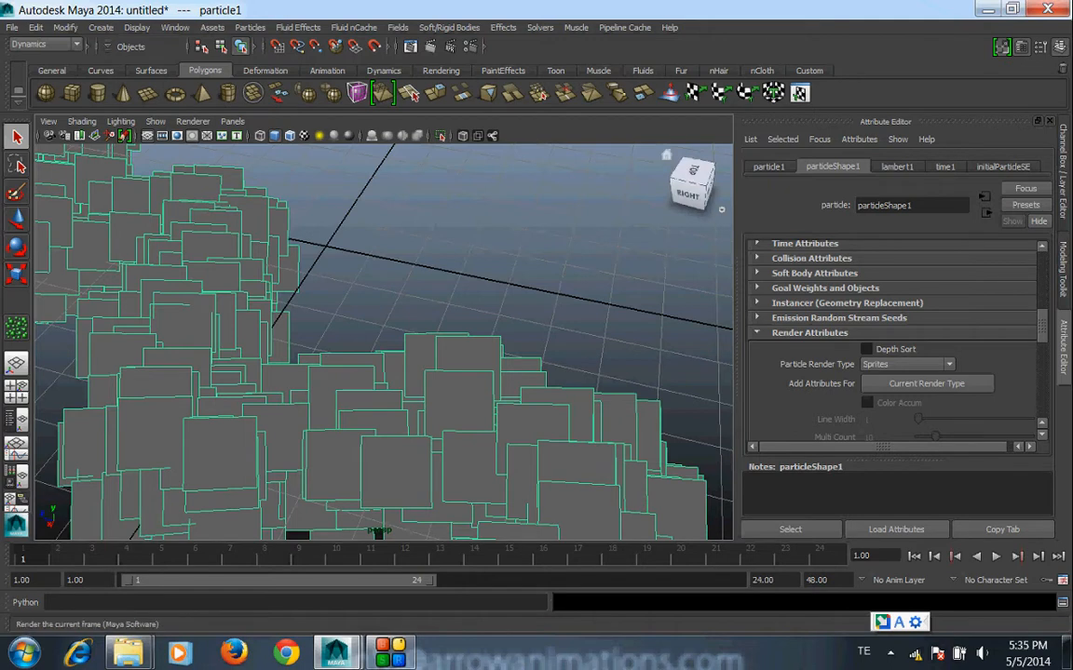
{"action": "left_click", "coordinate": [409, 46]}
{"action": "left_click", "coordinate": [317, 107]}
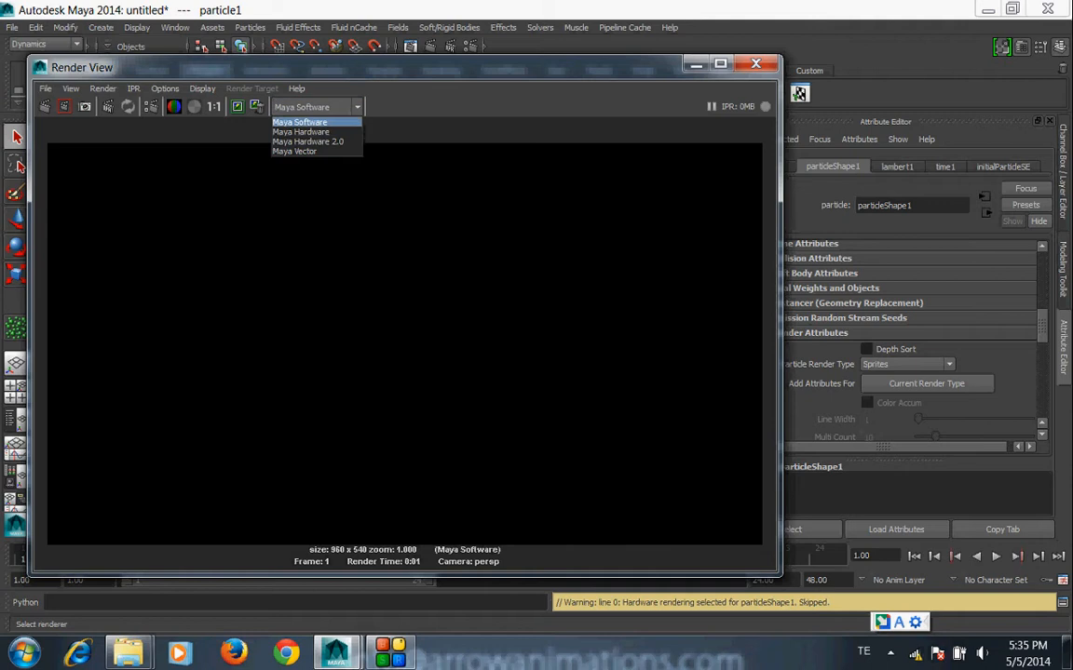
{"action": "left_click", "coordinate": [300, 131]}
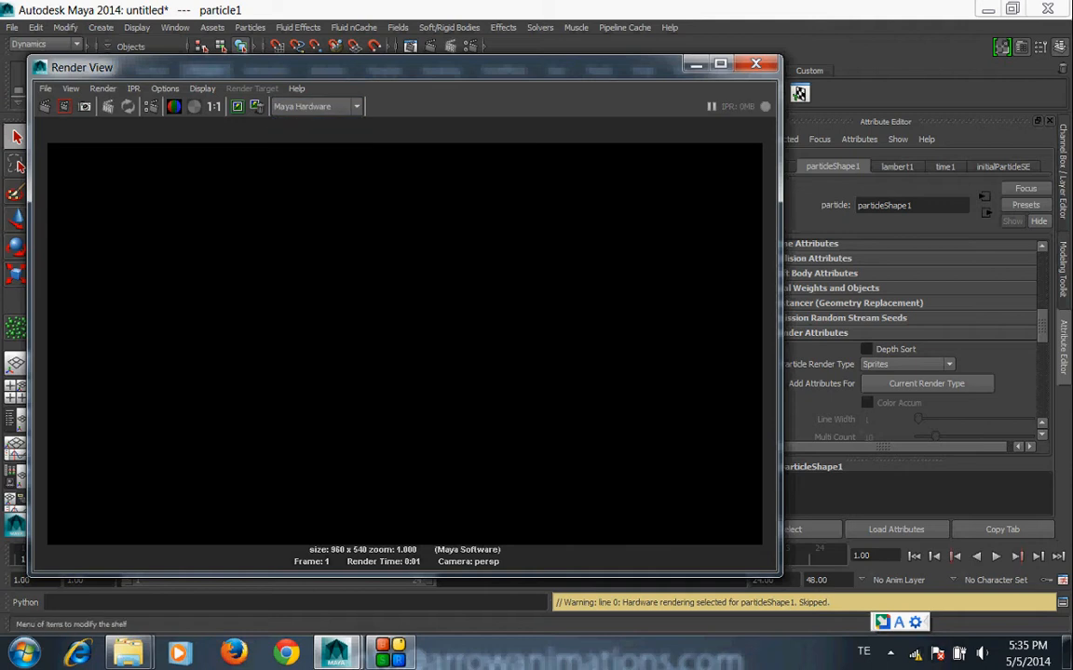
{"action": "left_click", "coordinate": [45, 106]}
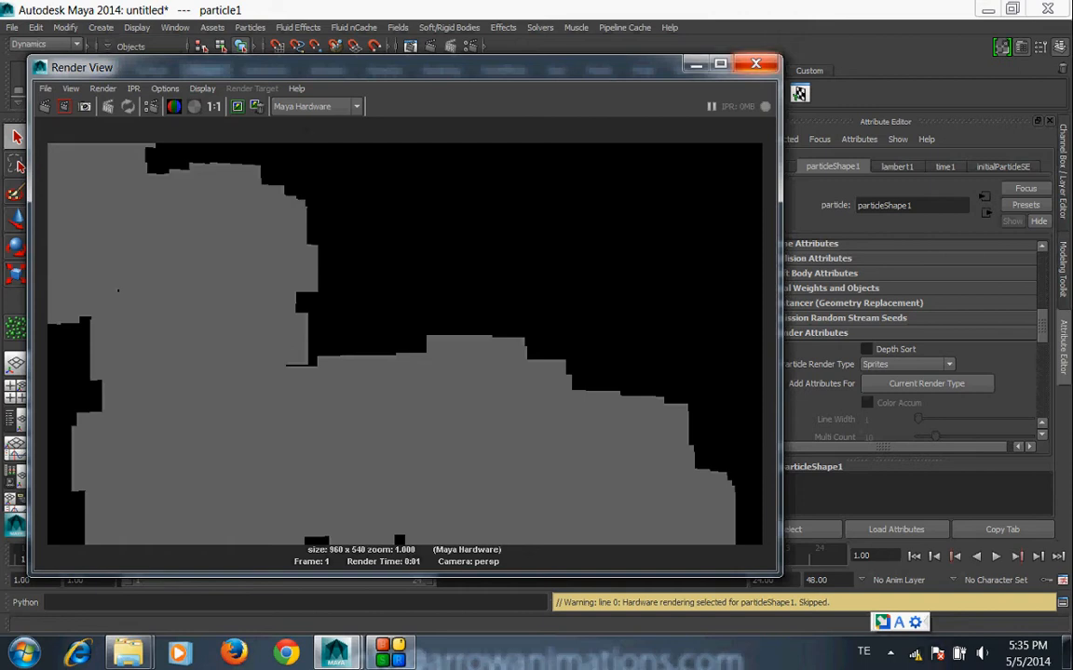
{"action": "left_click", "coordinate": [755, 63]}
Try the Streak particle render type, switch it to Blobby Surface (s/w), and add that type's attributes.
{"action": "left_click", "coordinate": [907, 364]}
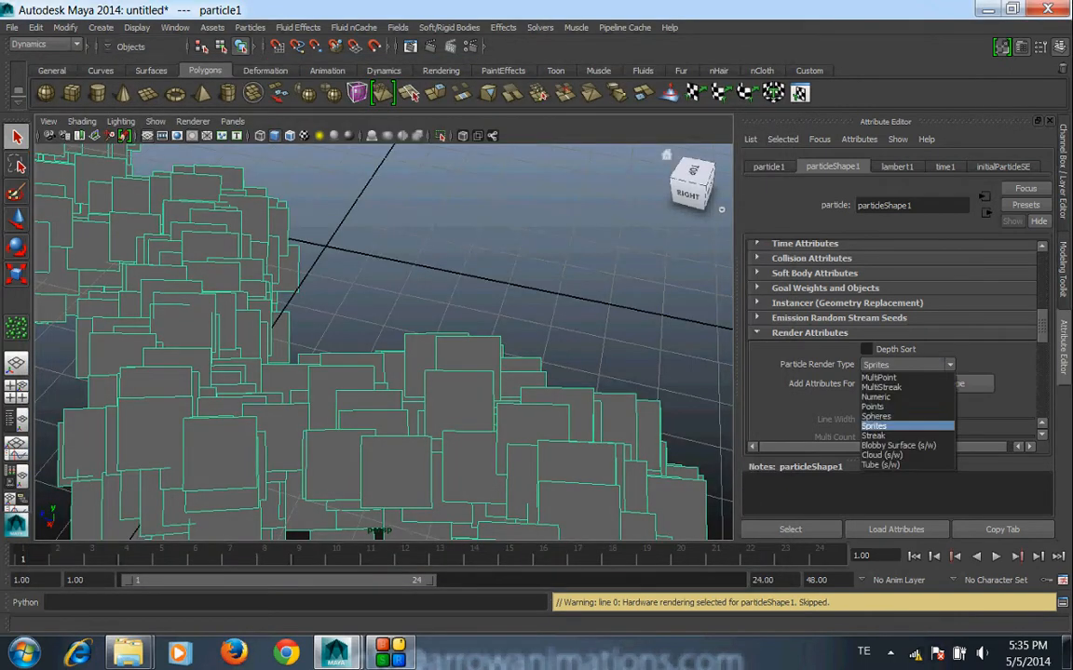
{"action": "left_click", "coordinate": [873, 435]}
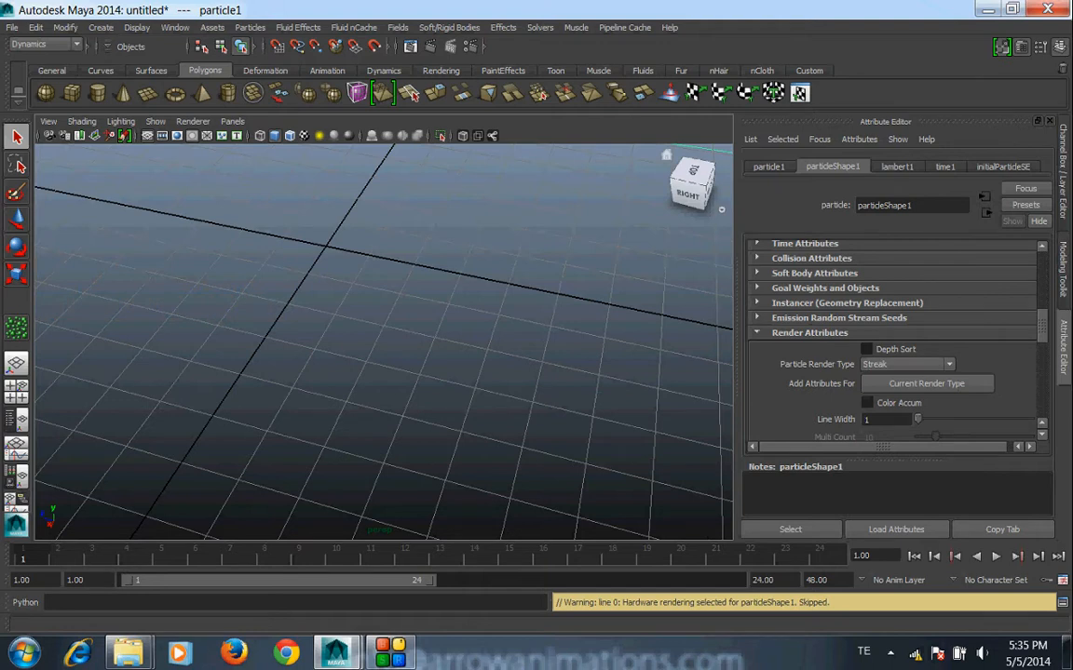
{"action": "left_click", "coordinate": [906, 364]}
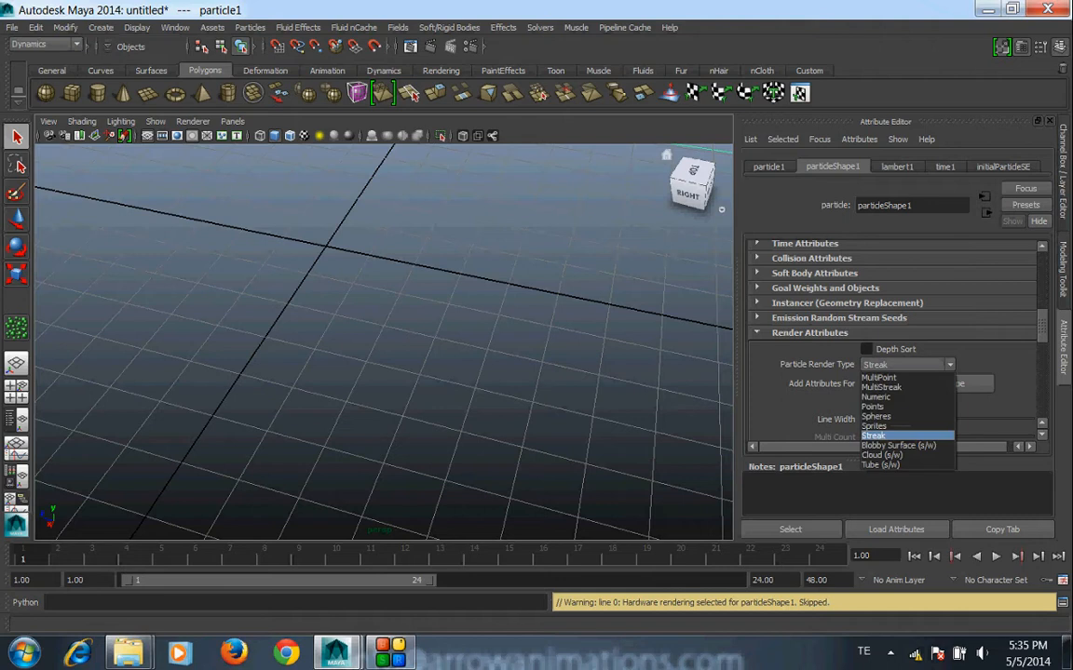
{"action": "left_click", "coordinate": [898, 445]}
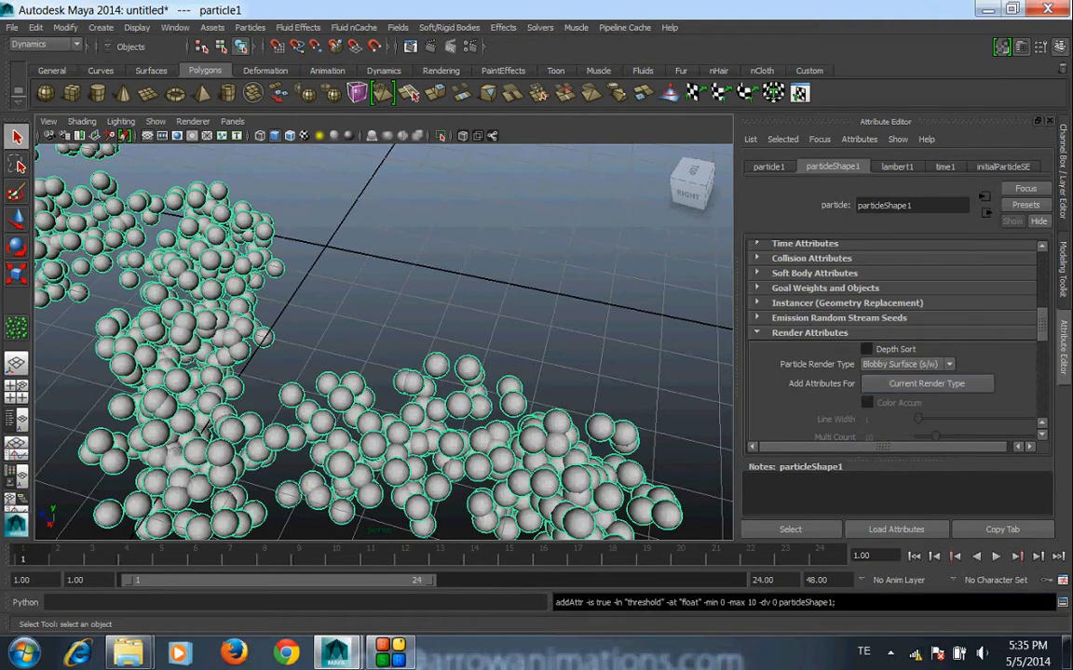
Set the blobby surface radius to 0.662, preview it in a Maya Software render, and close the render window.
{"action": "scroll", "coordinate": [893, 335], "scroll_direction": "down", "scroll_amount": 5}
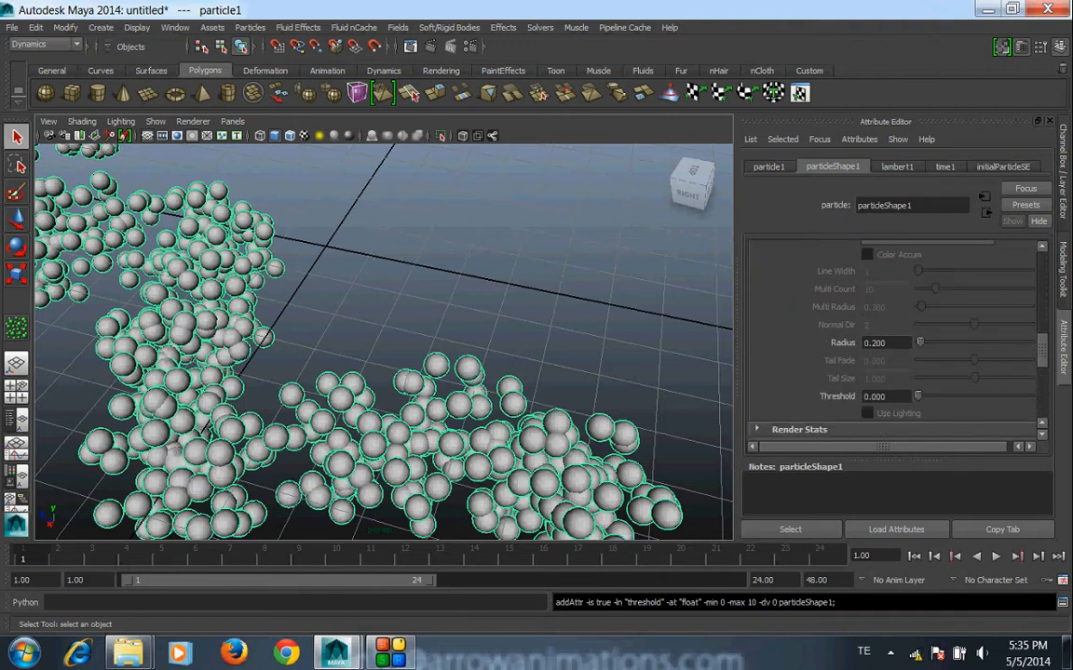
{"action": "left_click_drag", "start_coordinate": [919, 342], "coordinate": [924, 343]}
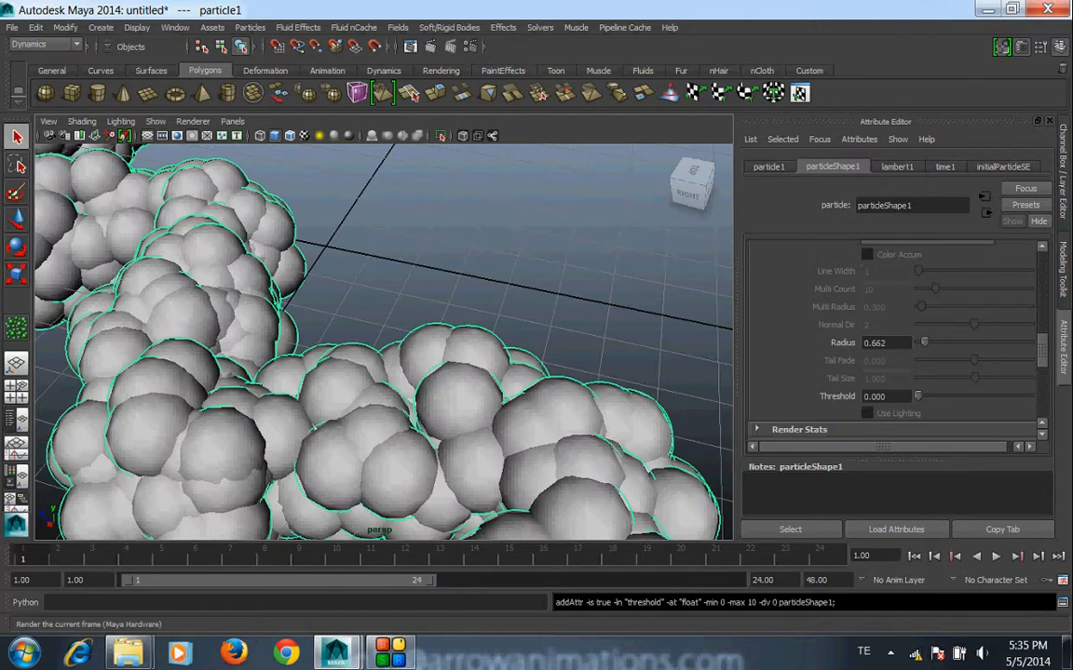
{"action": "left_click", "coordinate": [411, 46]}
{"action": "left_click", "coordinate": [317, 107]}
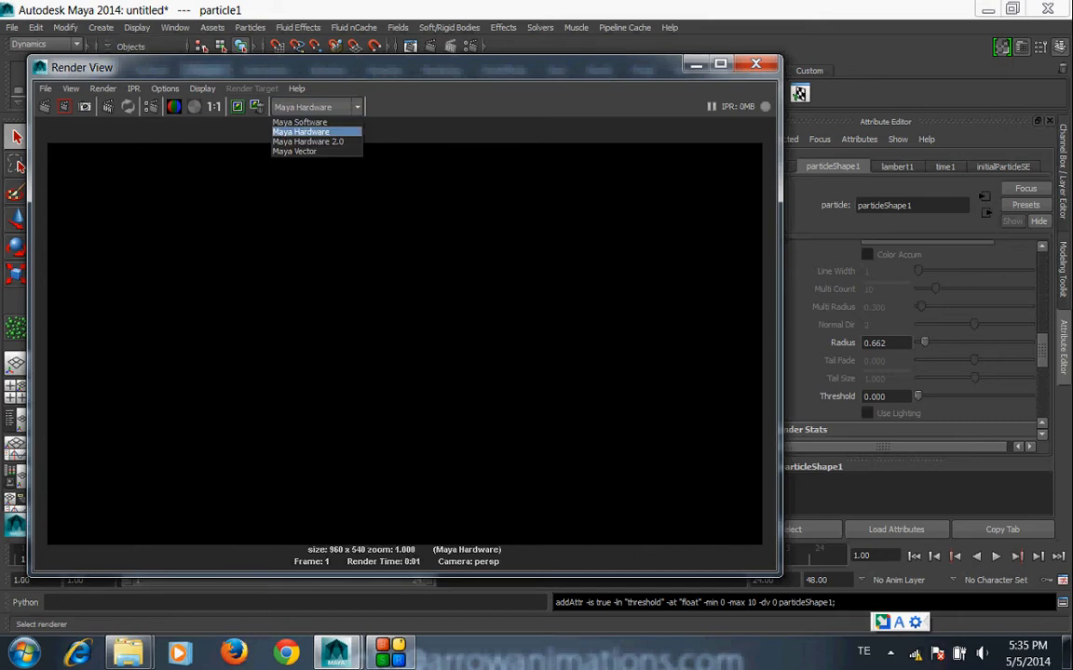
{"action": "left_click", "coordinate": [307, 121]}
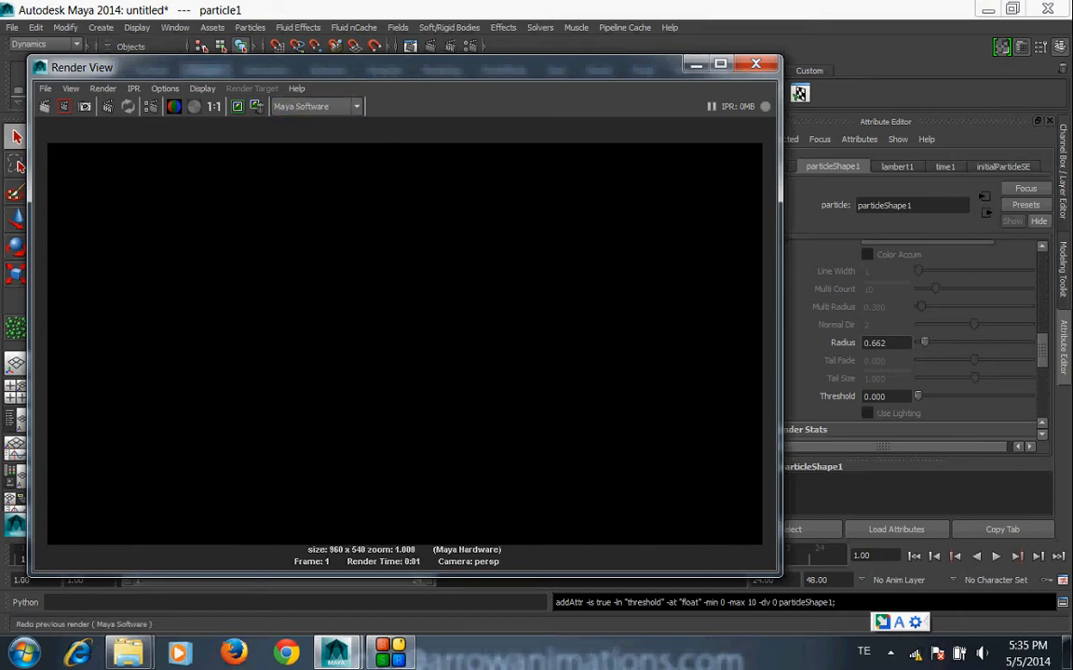
{"action": "left_click", "coordinate": [44, 107]}
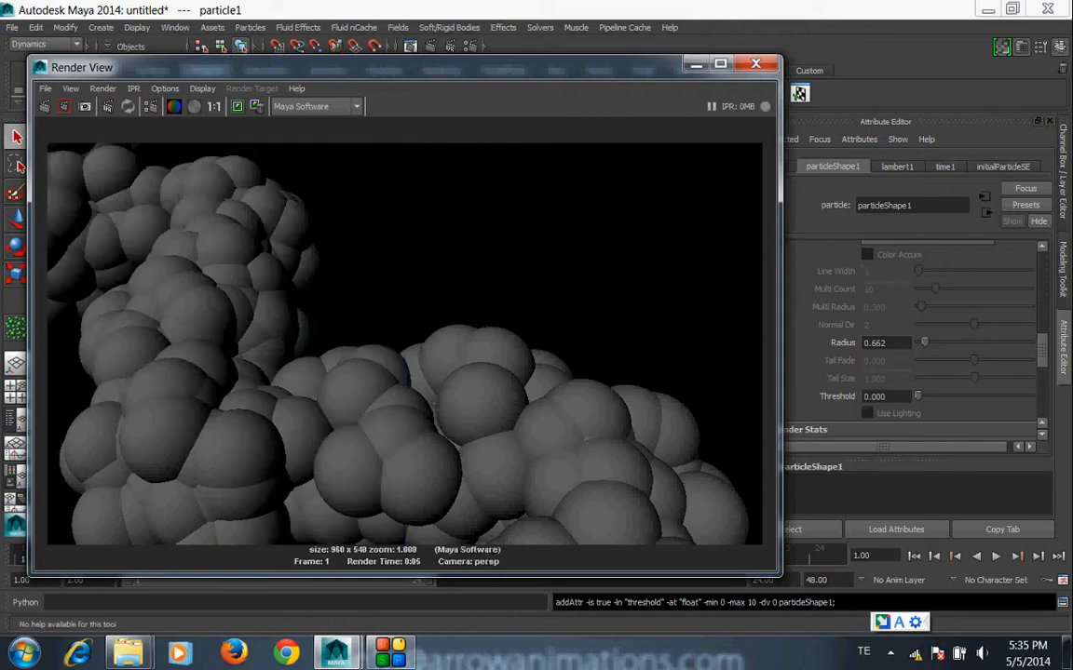
{"action": "left_click", "coordinate": [755, 63]}
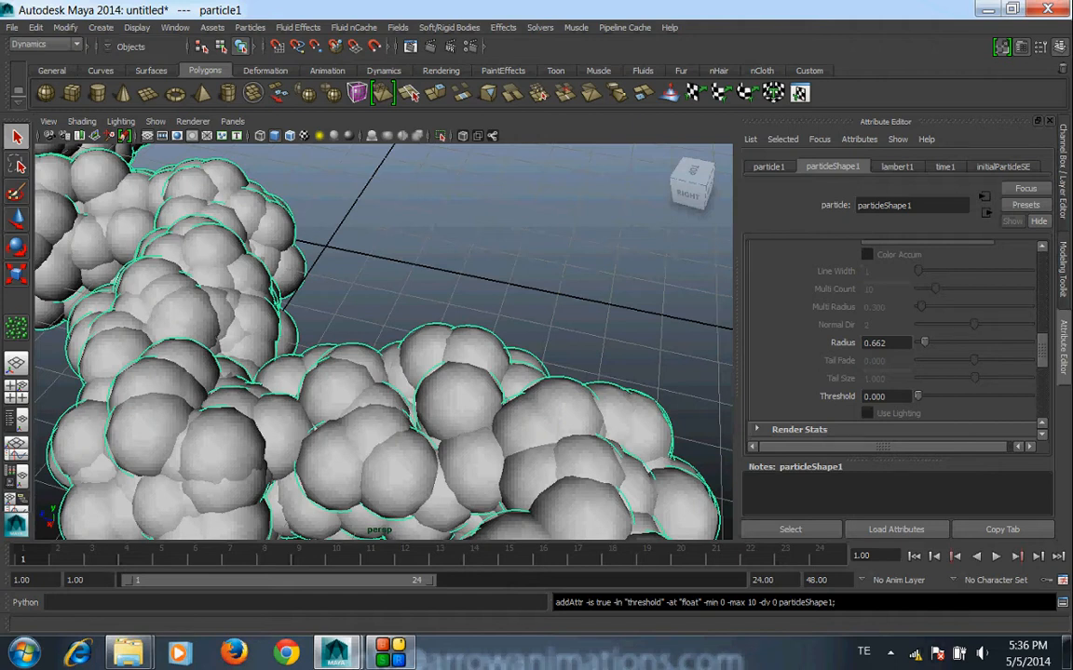
Set the blobby surface threshold to 0.596, preview the blending in a Maya Software render, and close it.
{"action": "left_click_drag", "start_coordinate": [918, 397], "coordinate": [923, 397]}
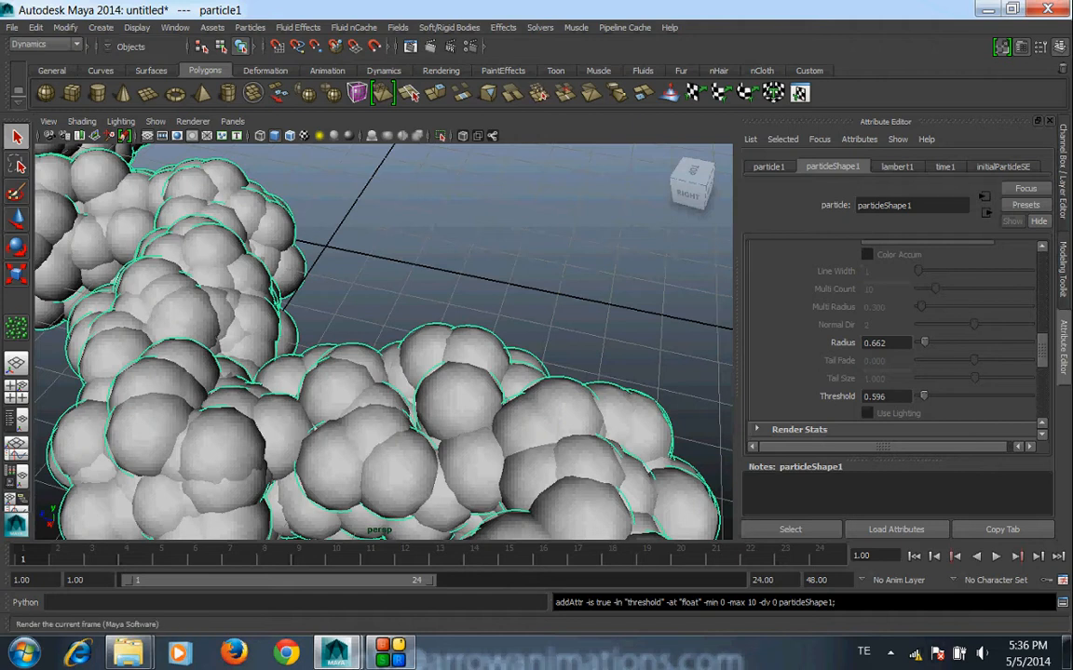
{"action": "left_click", "coordinate": [409, 46]}
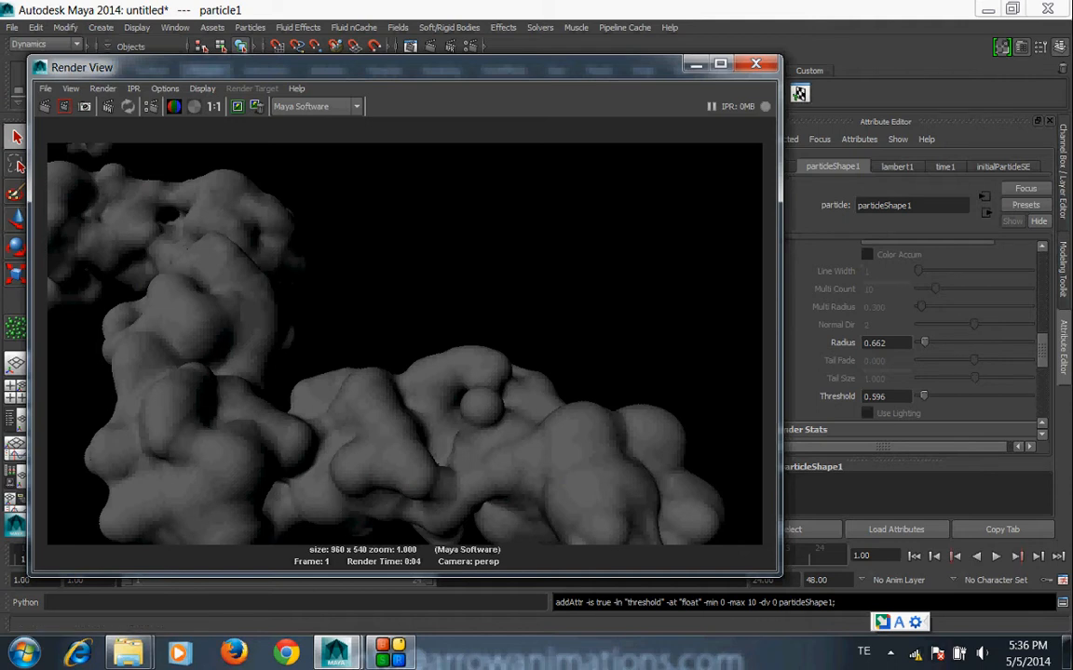
{"action": "left_click", "coordinate": [756, 64]}
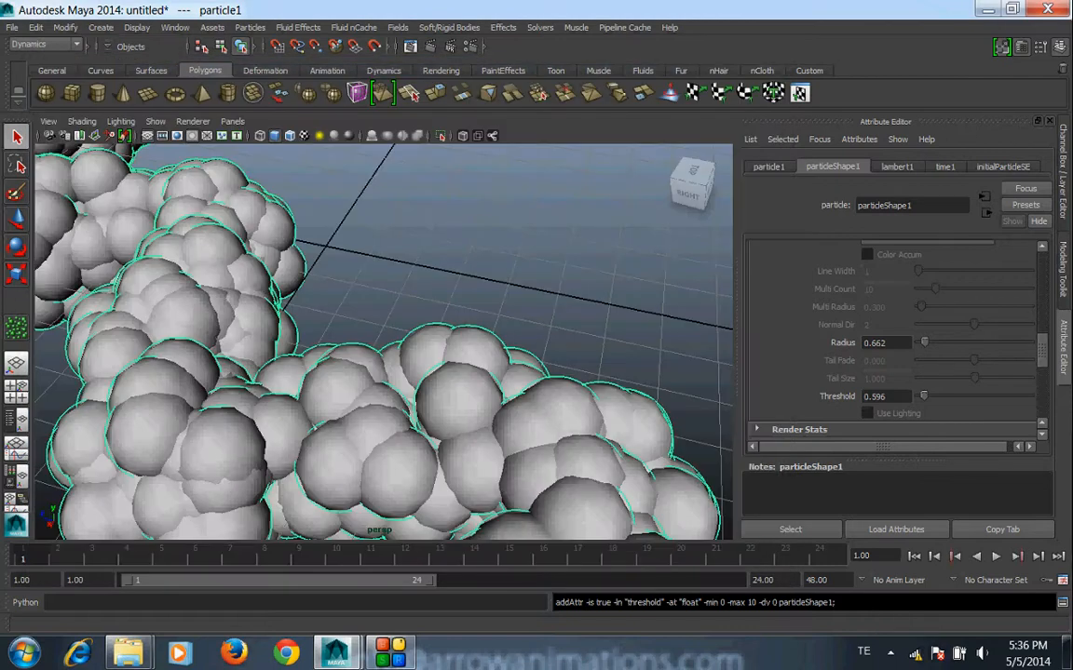
Raise the blobby surface threshold to 2.252, render the frame again with Maya Software, and close the render window.
{"action": "left_click_drag", "start_coordinate": [924, 396], "coordinate": [942, 397]}
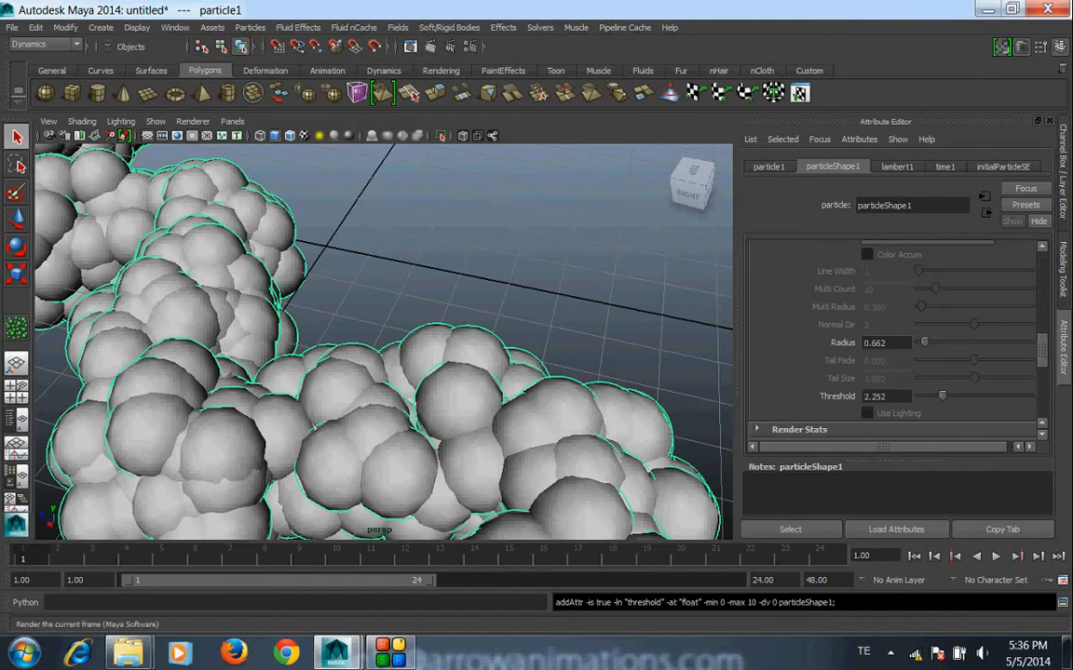
{"action": "left_click", "coordinate": [410, 46]}
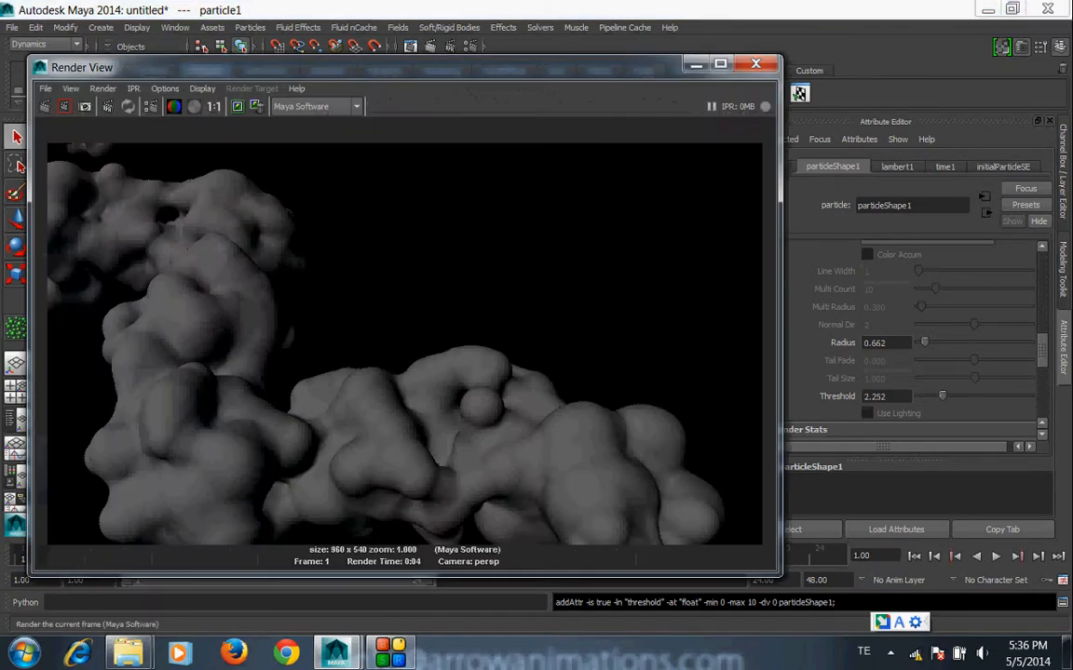
{"action": "left_click", "coordinate": [756, 64]}
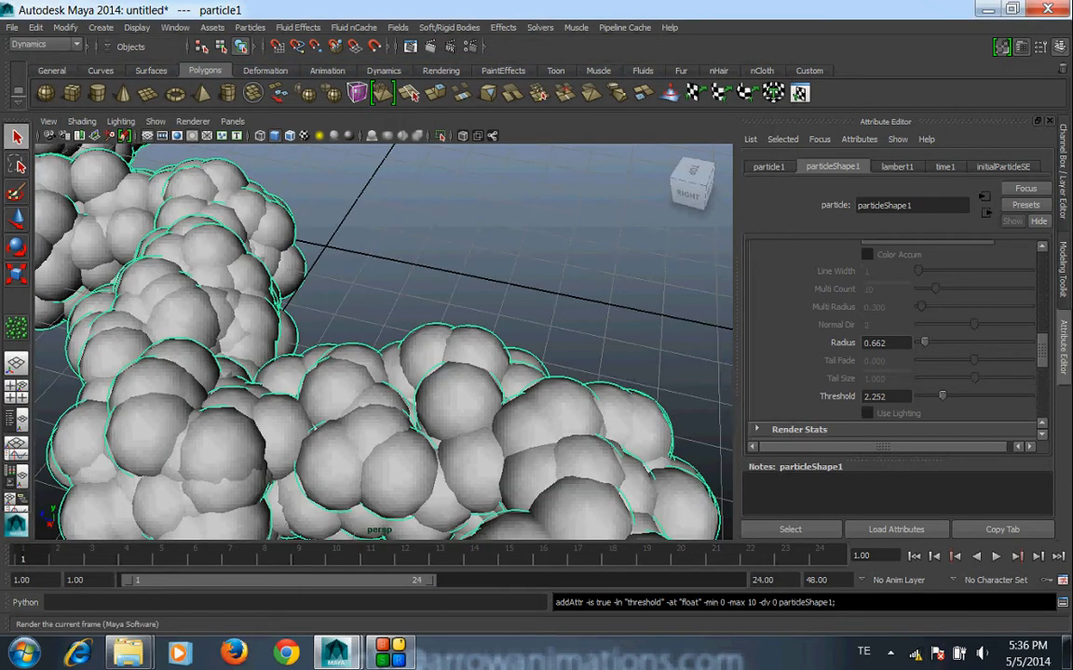
{"action": "left_click", "coordinate": [430, 45]}
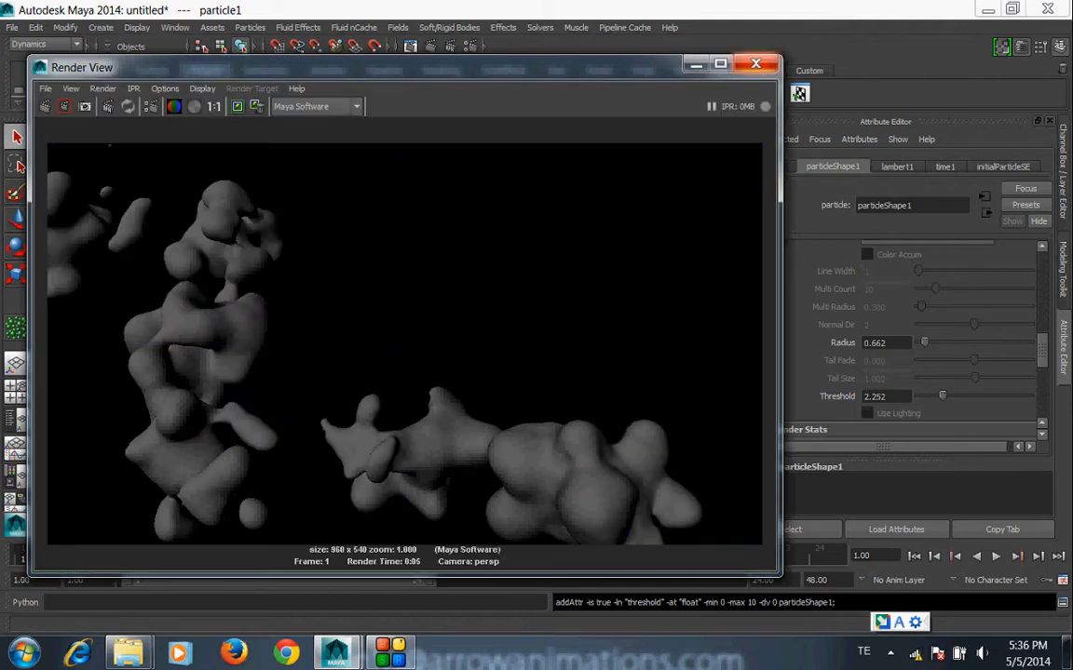
{"action": "left_click", "coordinate": [755, 64]}
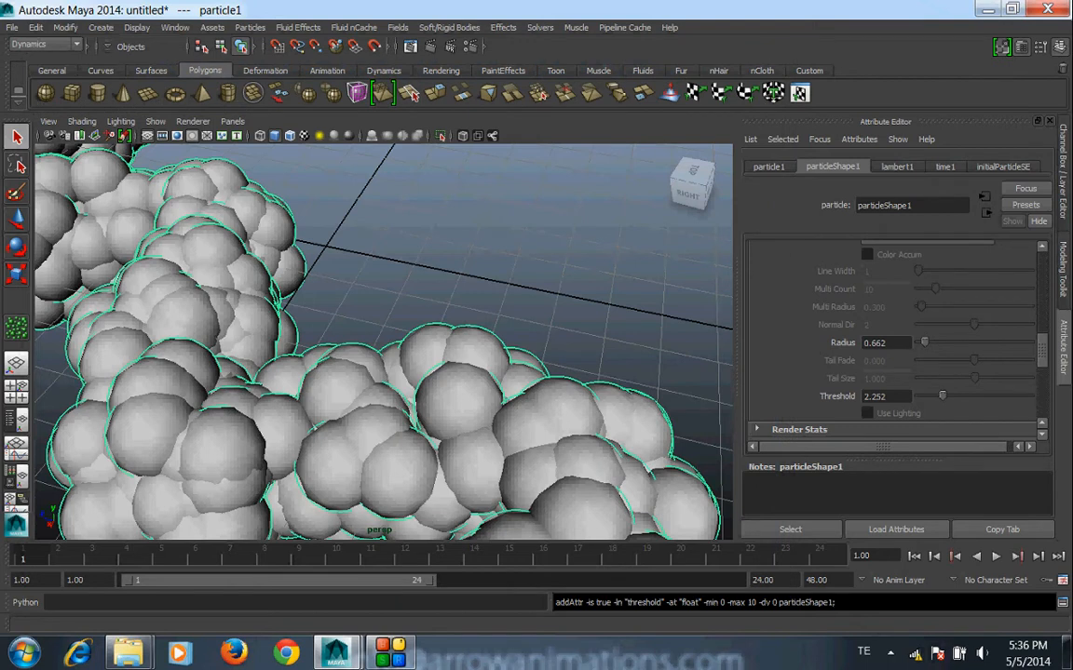
Set the particle render type to Cloud (s/w), deselect the particles, and render the frame with Maya Software.
{"action": "scroll", "coordinate": [892, 336], "scroll_direction": "up", "scroll_amount": 3}
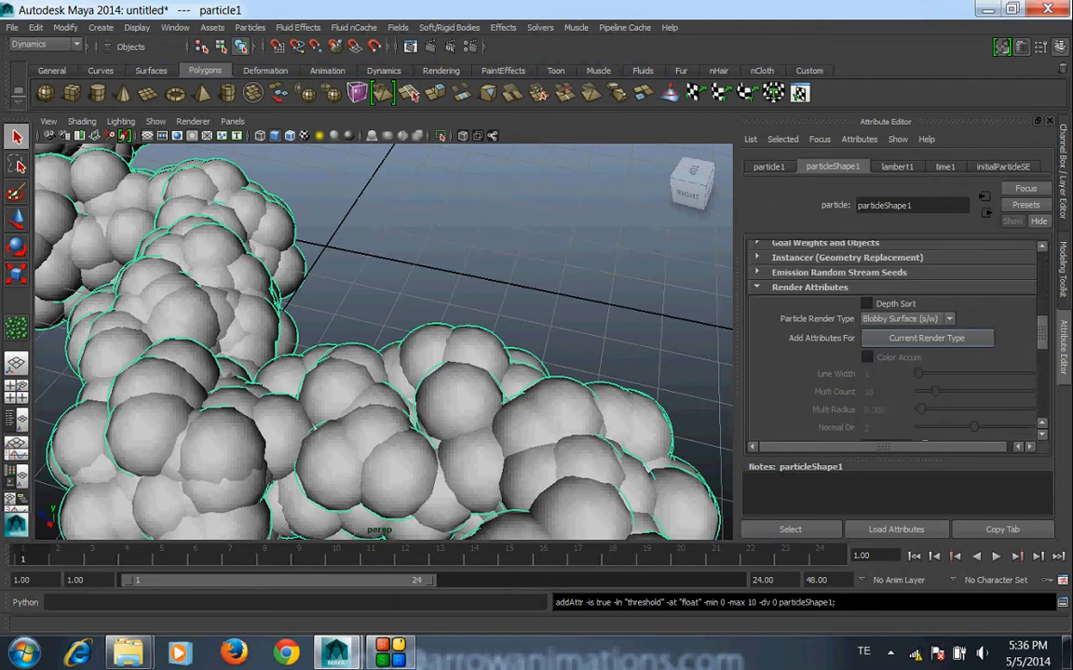
{"action": "left_click", "coordinate": [903, 318]}
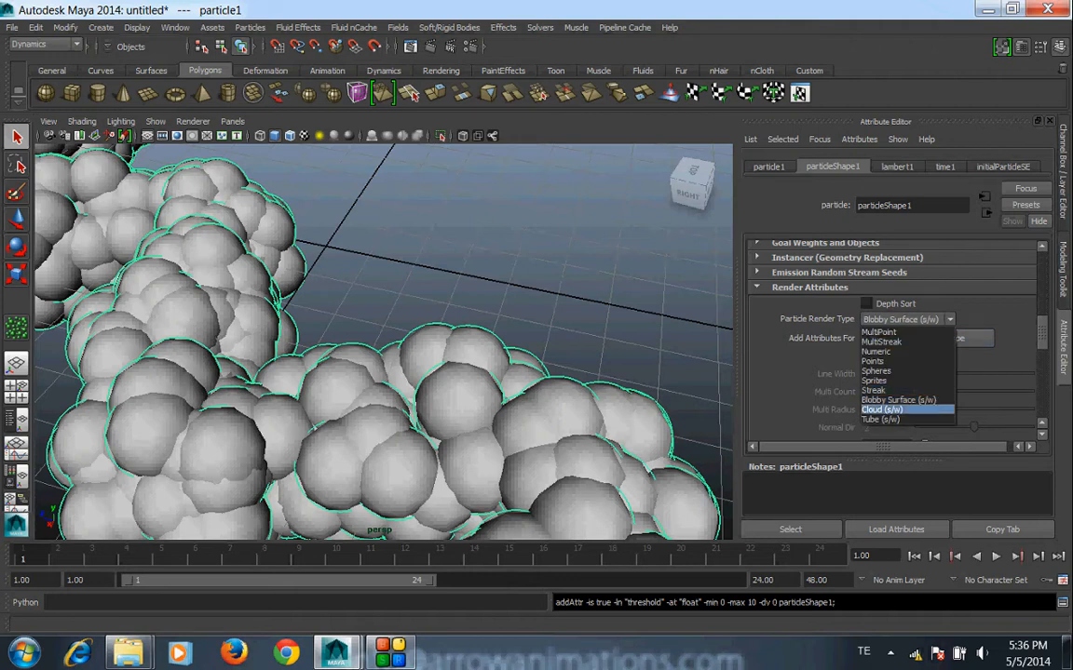
{"action": "left_click", "coordinate": [881, 409]}
{"action": "left_click", "coordinate": [531, 237]}
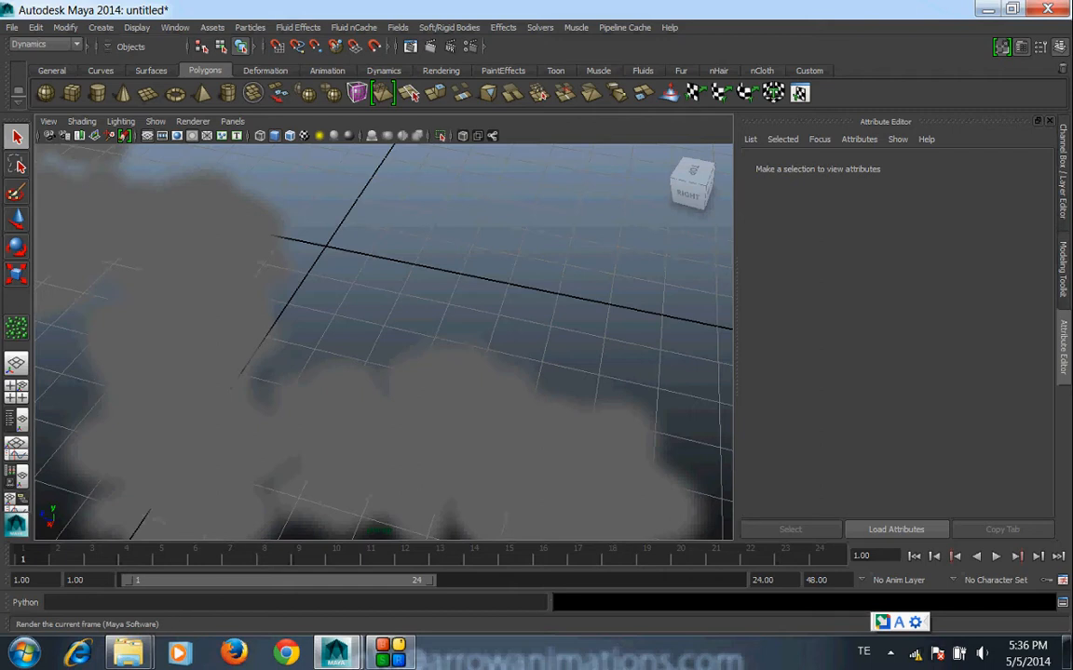
{"action": "left_click", "coordinate": [410, 45]}
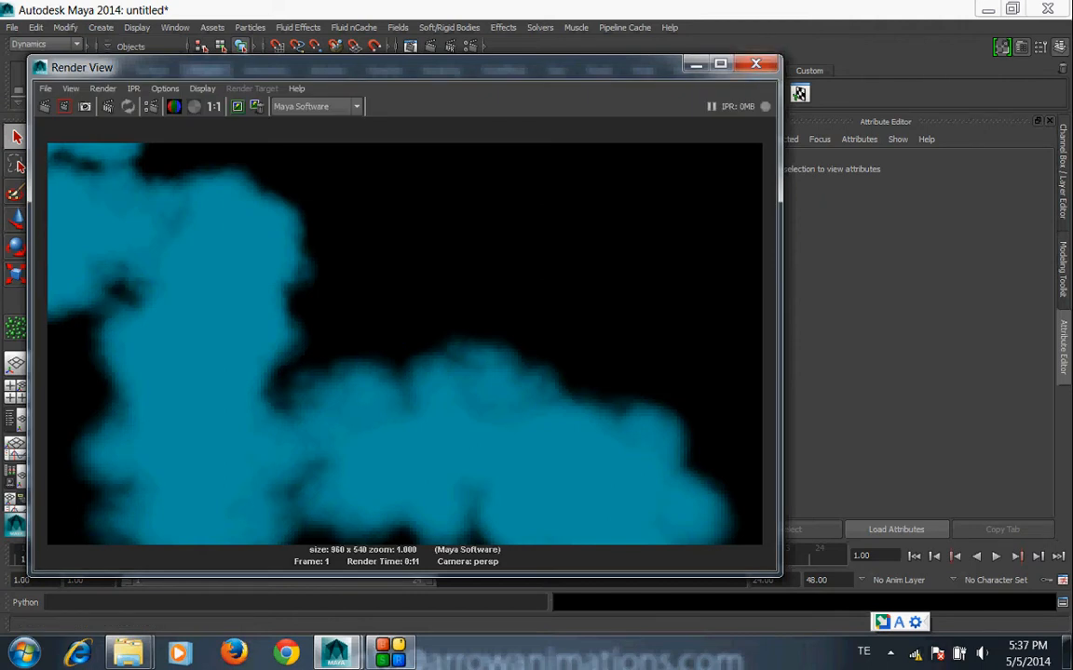
Close the cloud render, reselect the particles, set their render type to Tube (s/w), and add the attributes for that type.
{"action": "left_click", "coordinate": [755, 64]}
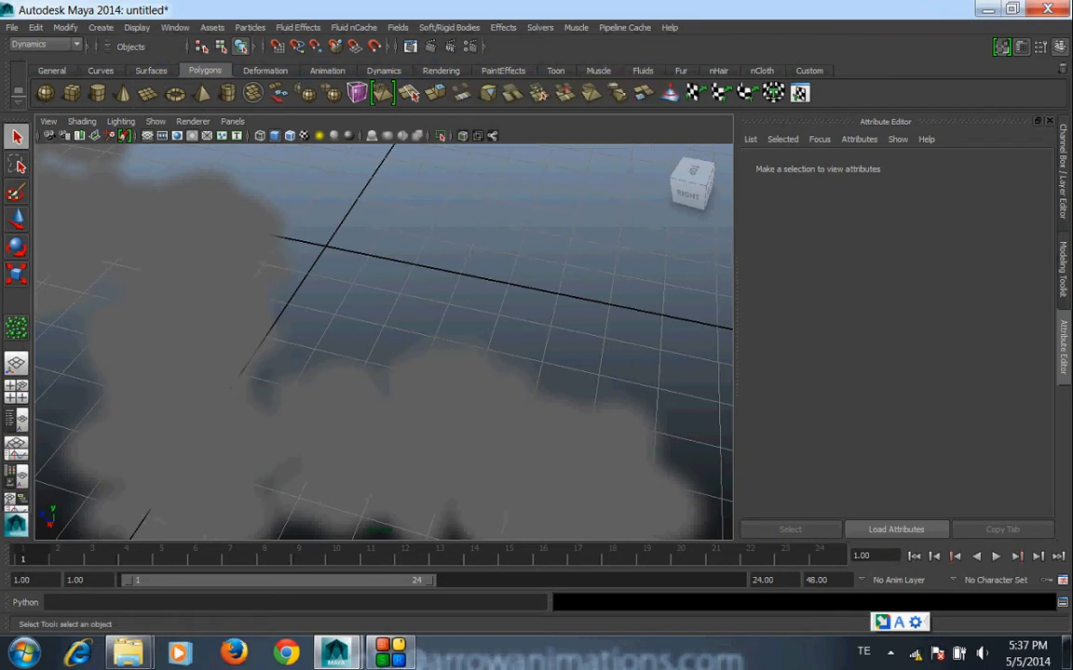
{"action": "left_click", "coordinate": [447, 409]}
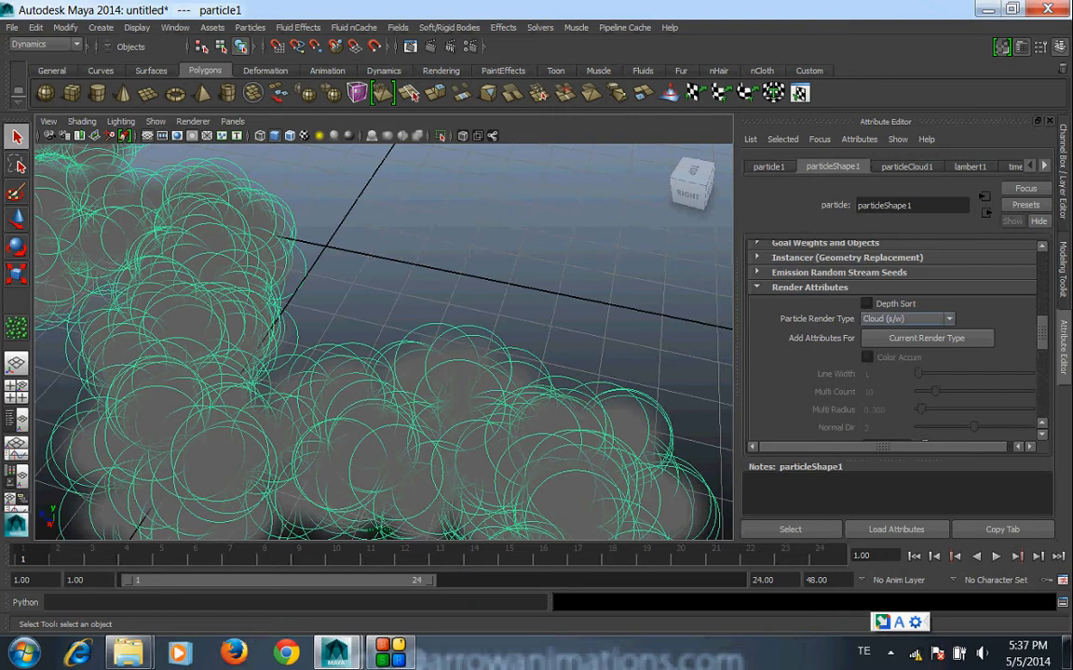
{"action": "left_click", "coordinate": [906, 318]}
{"action": "left_click", "coordinate": [880, 419]}
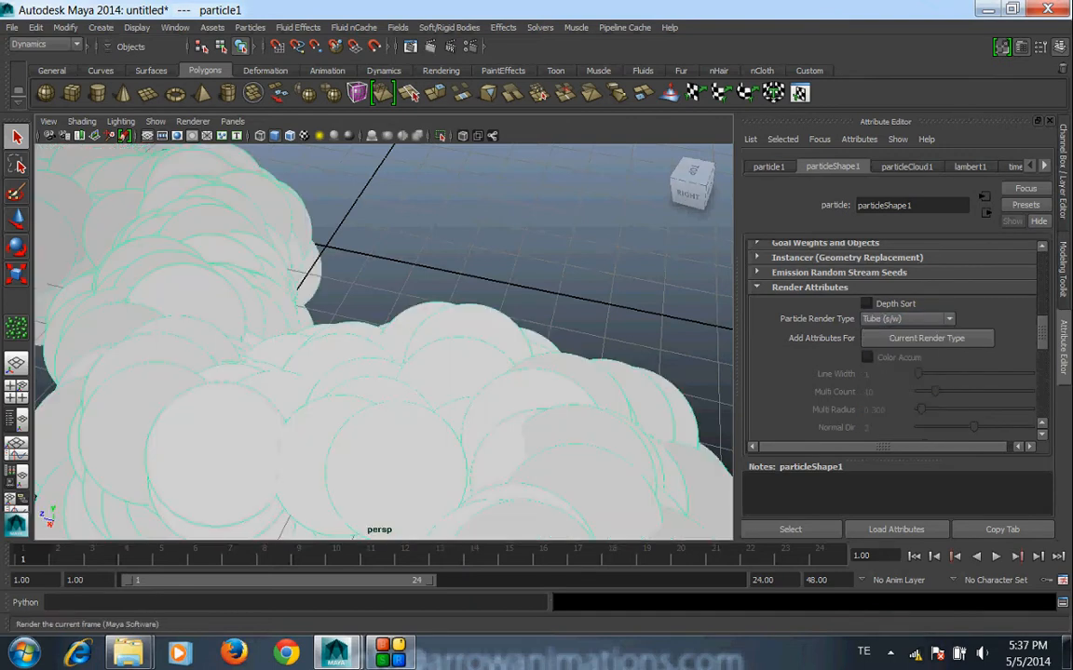
{"action": "left_click", "coordinate": [926, 338]}
Set the tube particles' Radius 1 to 0.596, preview the frame in a Maya Software render, and minimize the render window.
{"action": "left_click_drag", "start_coordinate": [1042, 332], "coordinate": [1042, 358]}
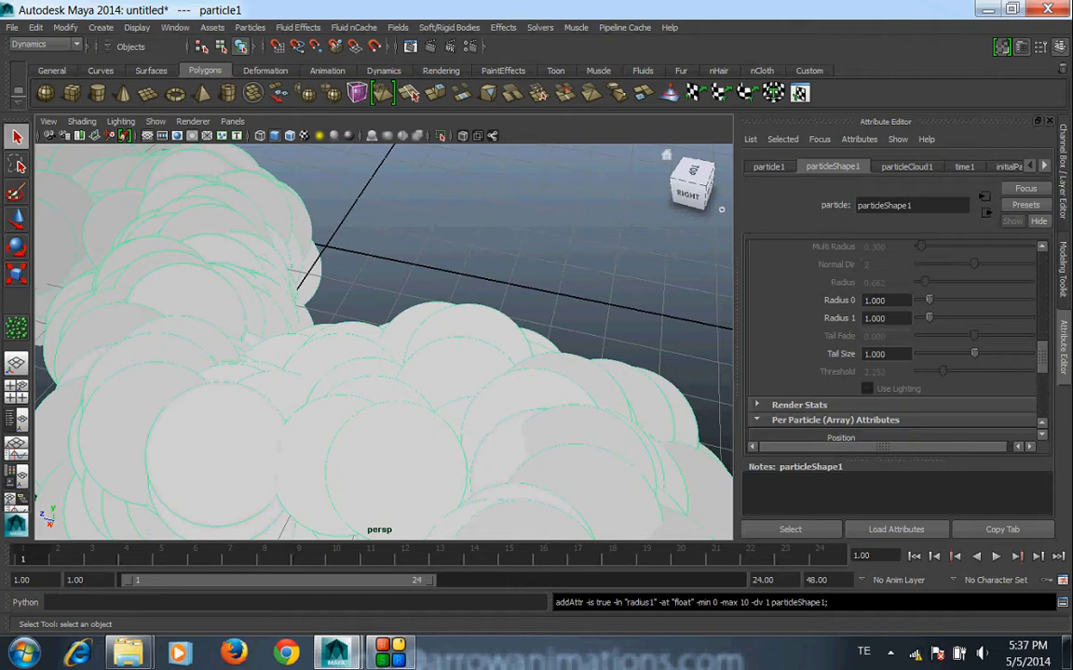
{"action": "left_click_drag", "start_coordinate": [928, 319], "coordinate": [923, 318]}
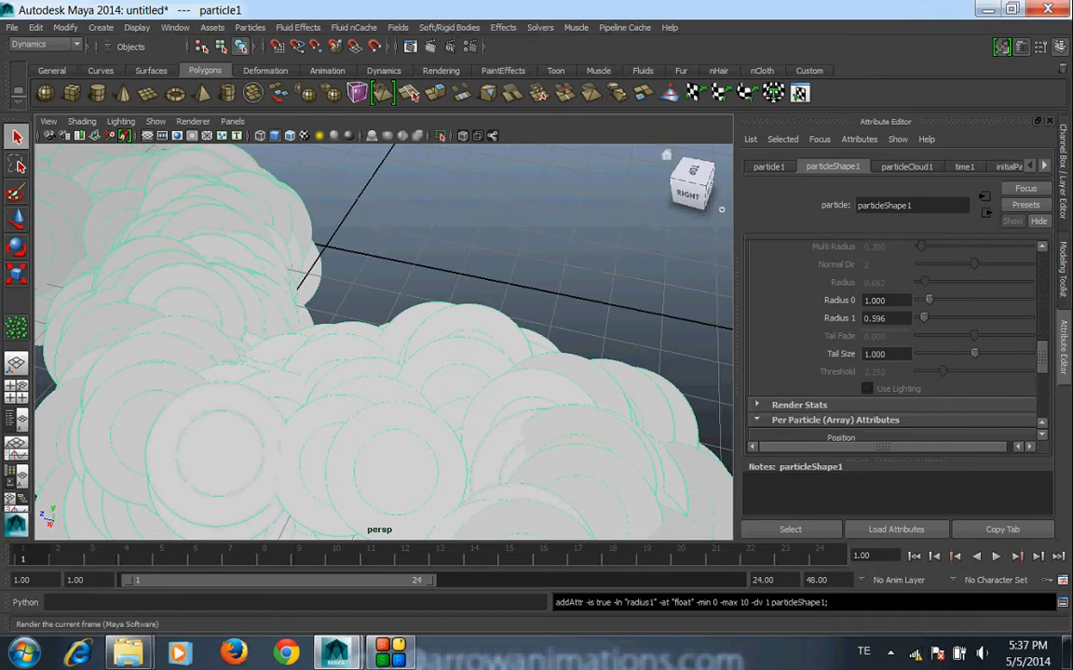
{"action": "left_click", "coordinate": [410, 46]}
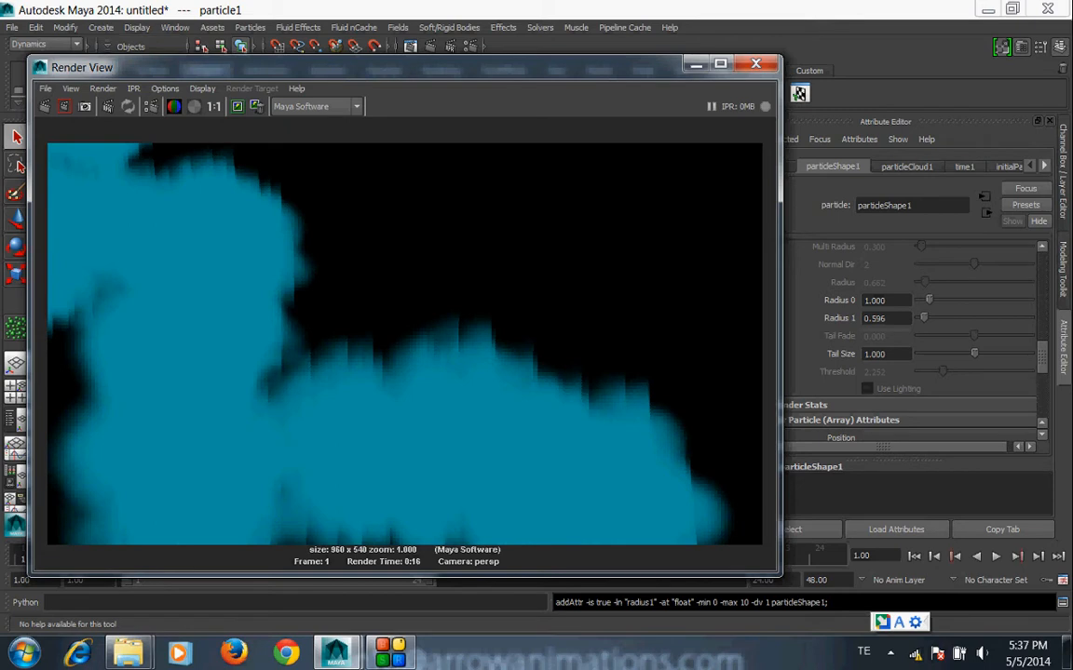
{"action": "left_click", "coordinate": [696, 64]}
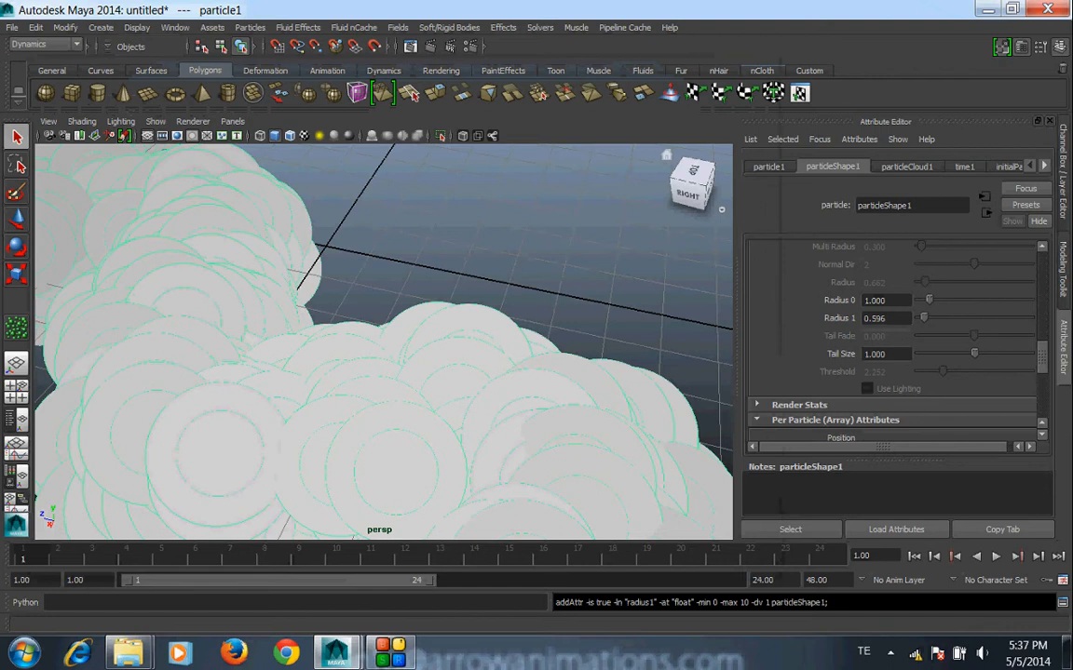
Expand the particle shape's Render Stats to examine its visibility, shadow and motion blur options.
{"action": "scroll", "coordinate": [892, 340], "scroll_direction": "down", "scroll_amount": 3}
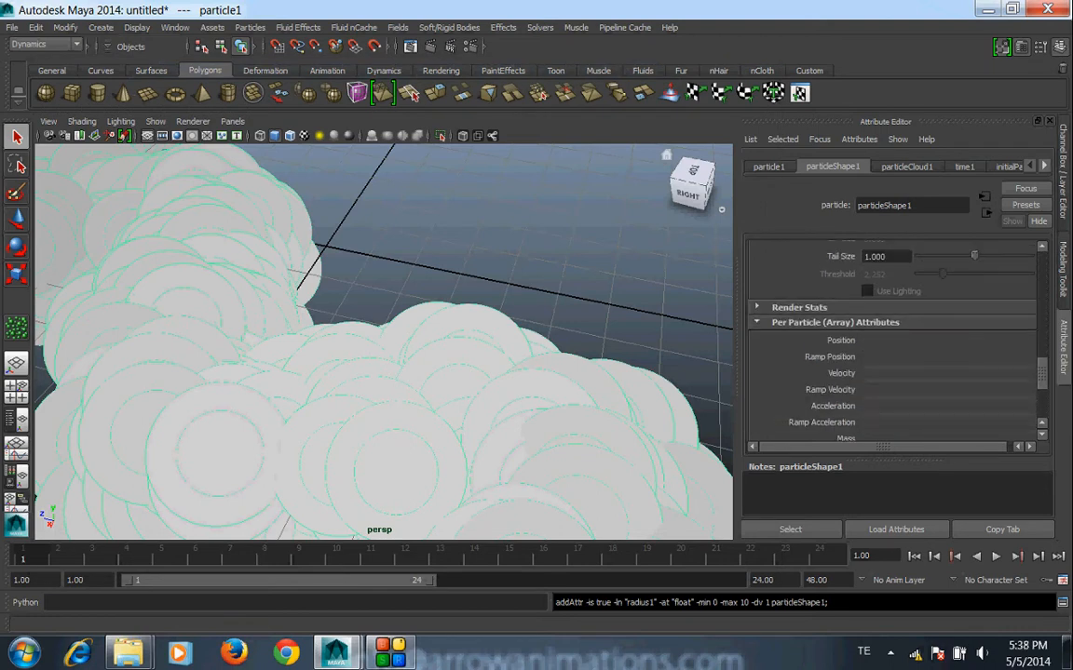
{"action": "left_click", "coordinate": [797, 307]}
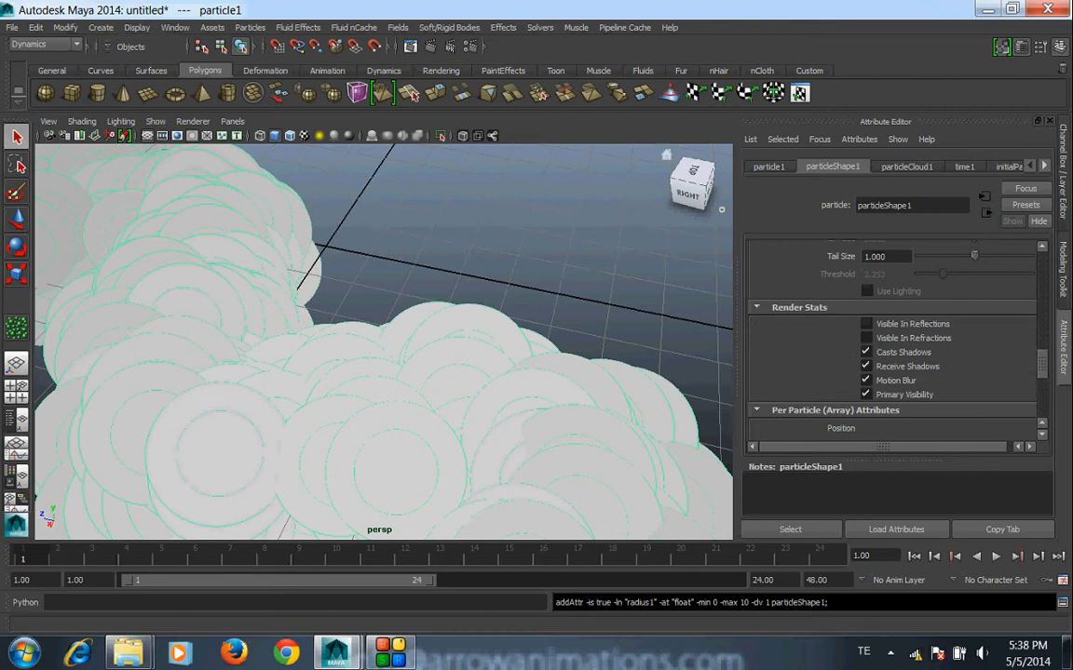
{"action": "scroll", "coordinate": [894, 340], "scroll_direction": "up", "scroll_amount": 5}
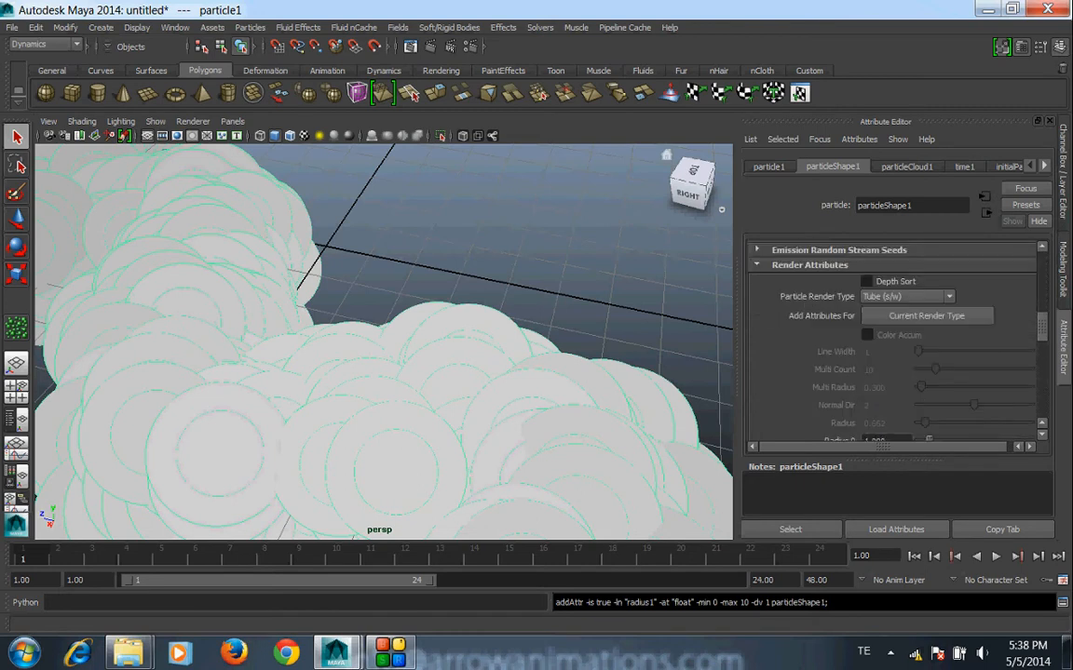